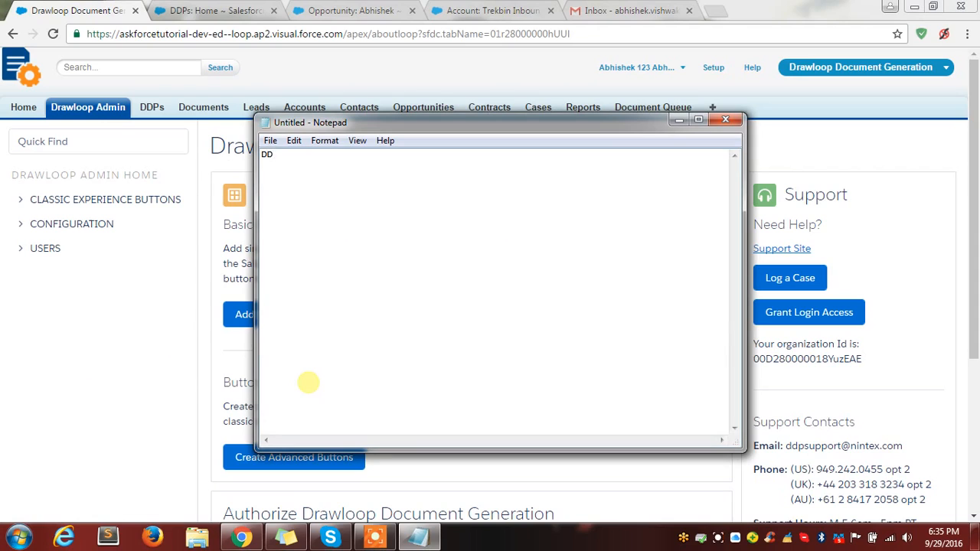
# Step: Complete the Notepad line so it reads "DDP - dynamic drawloop package." and add blank lines below it
pyautogui.write('- dynamic dr')
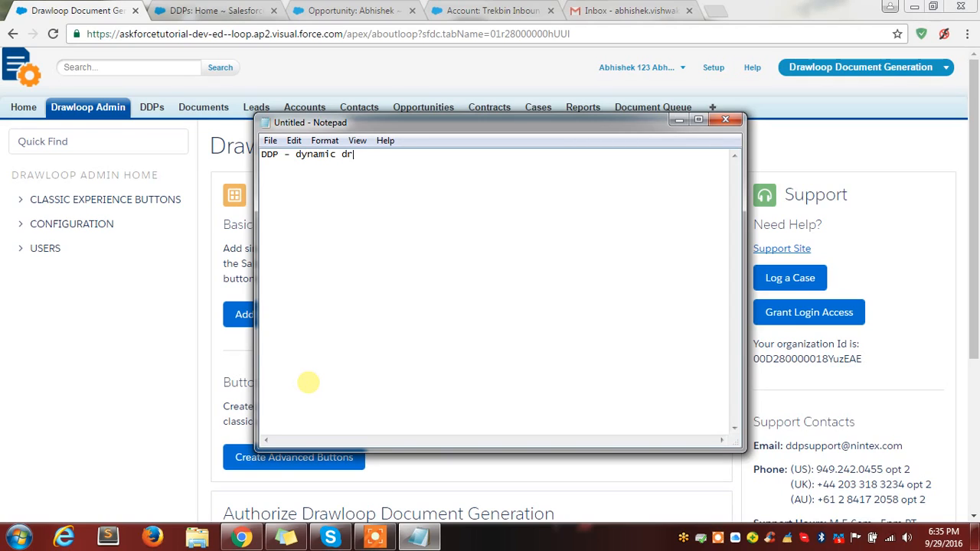
pyautogui.write('awloop pa')
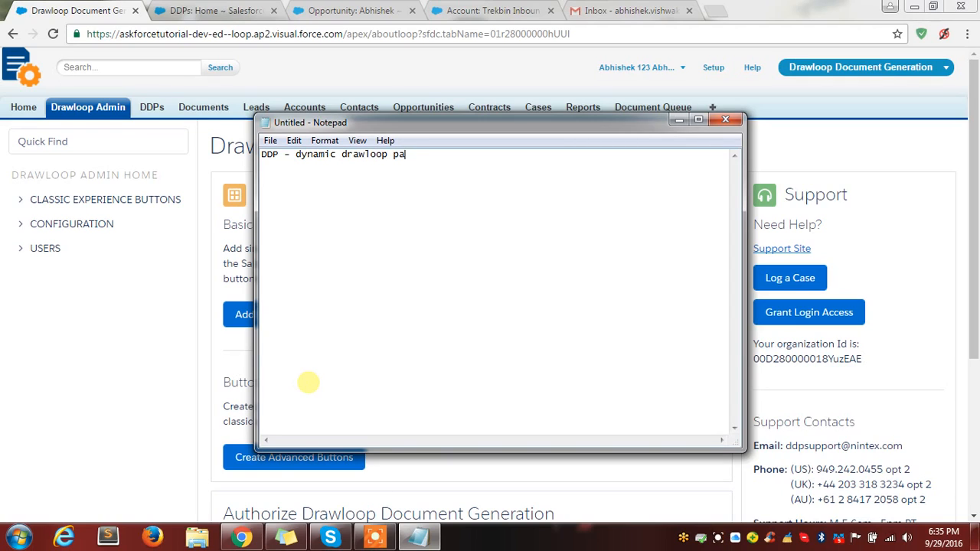
pyautogui.write('ckage.')
pyautogui.press('Return')
pyautogui.press('Return')
# Step: Switch to Salesforce in Chrome and start a new DDP named "Opportunity Quote" with the type Quote
pyautogui.click(88, 107)
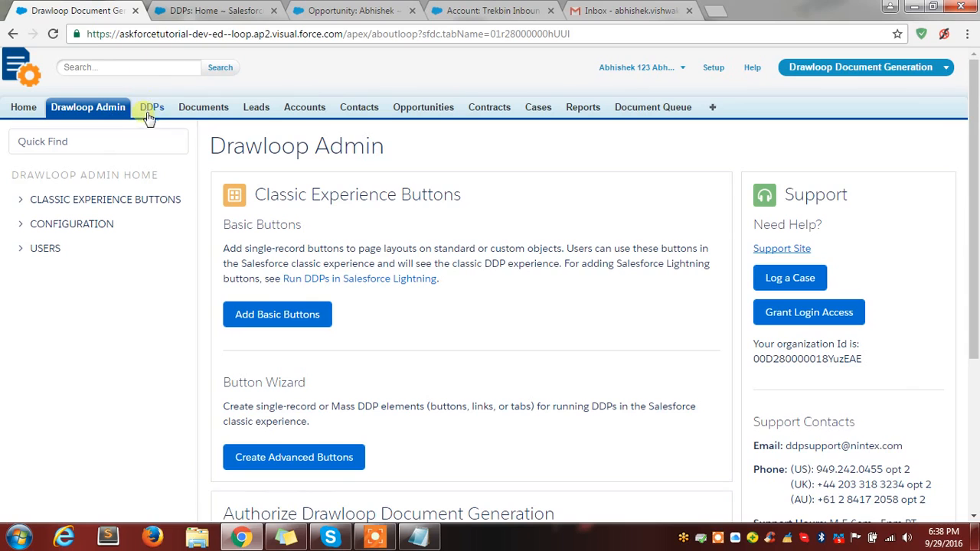
pyautogui.click(198, 14)
pyautogui.click(428, 218)
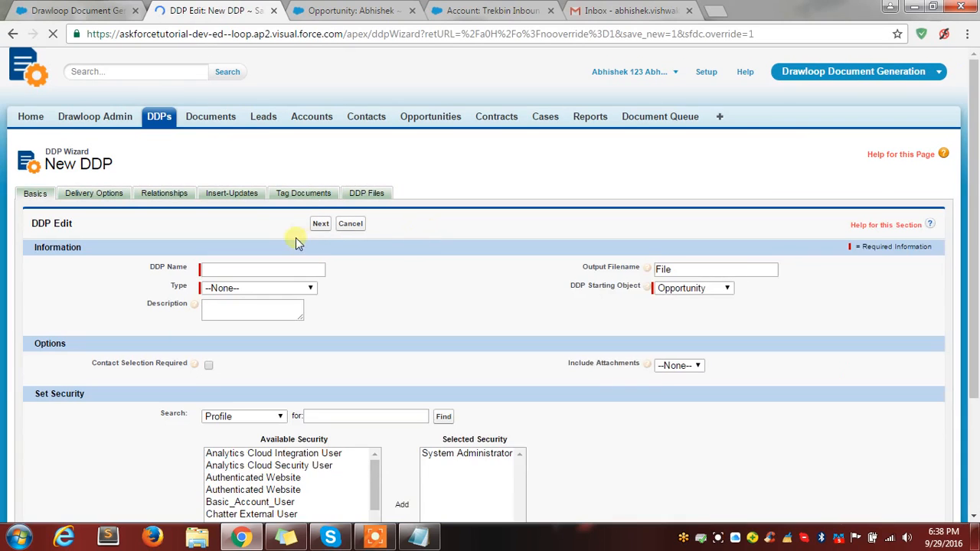
pyautogui.click(238, 292)
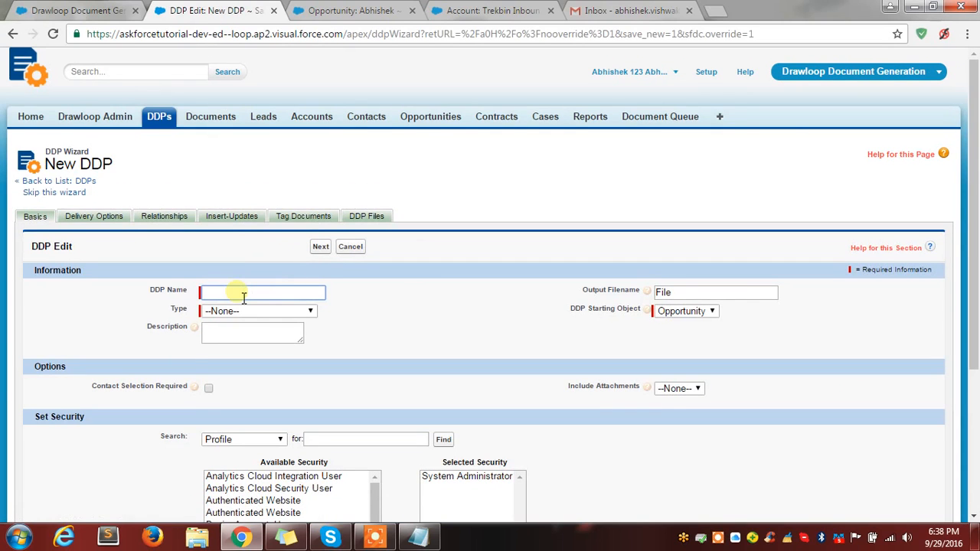
pyautogui.write('Opportunity')
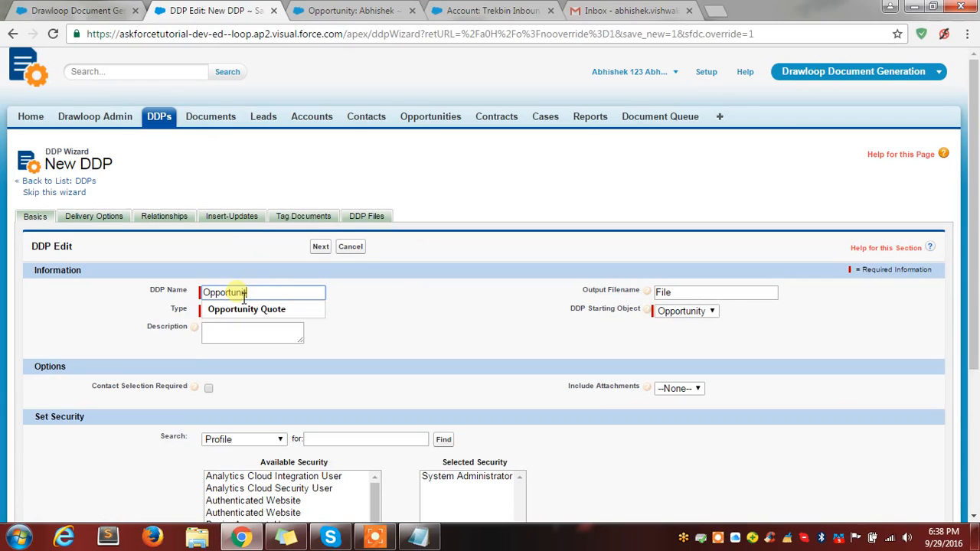
pyautogui.write(' Quote')
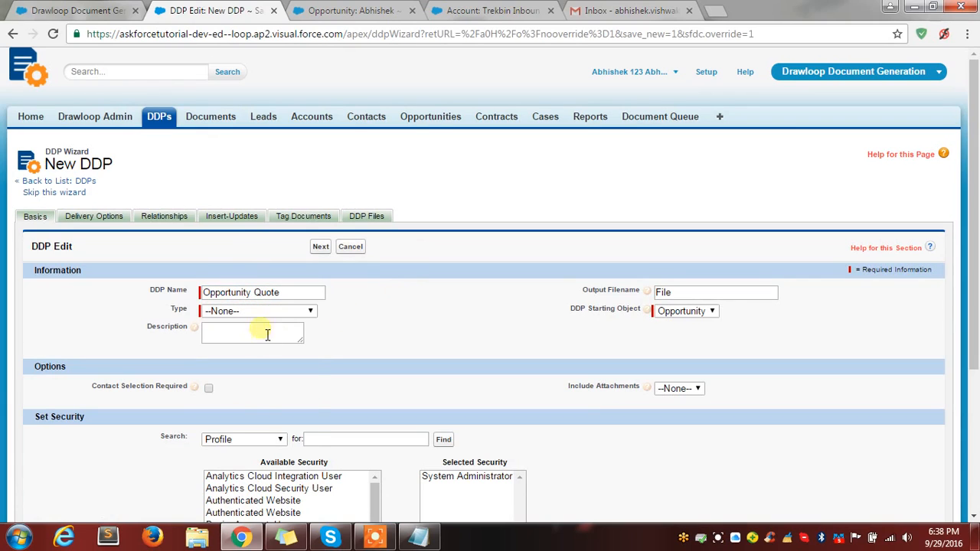
pyautogui.click(268, 312)
pyautogui.click(255, 336)
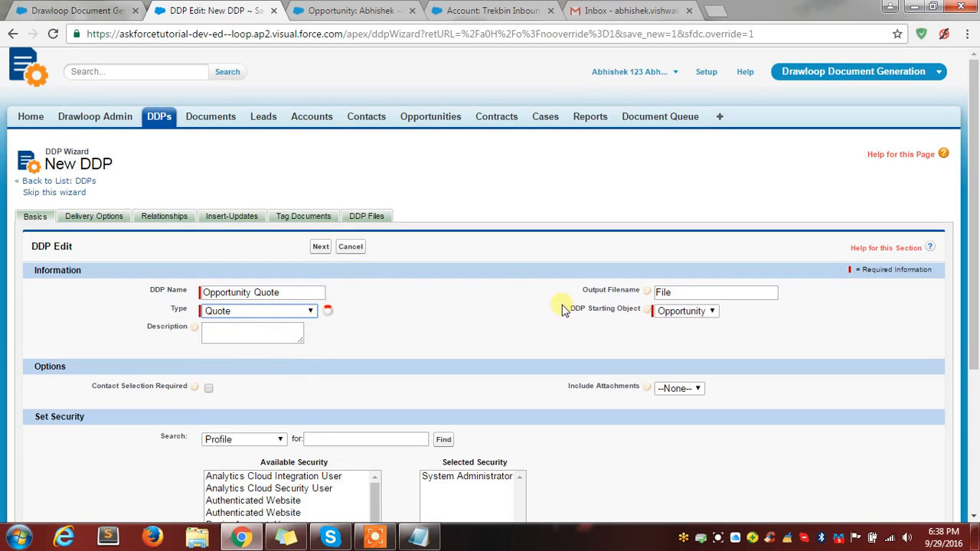
pyautogui.scroll(-1, 536, 310)
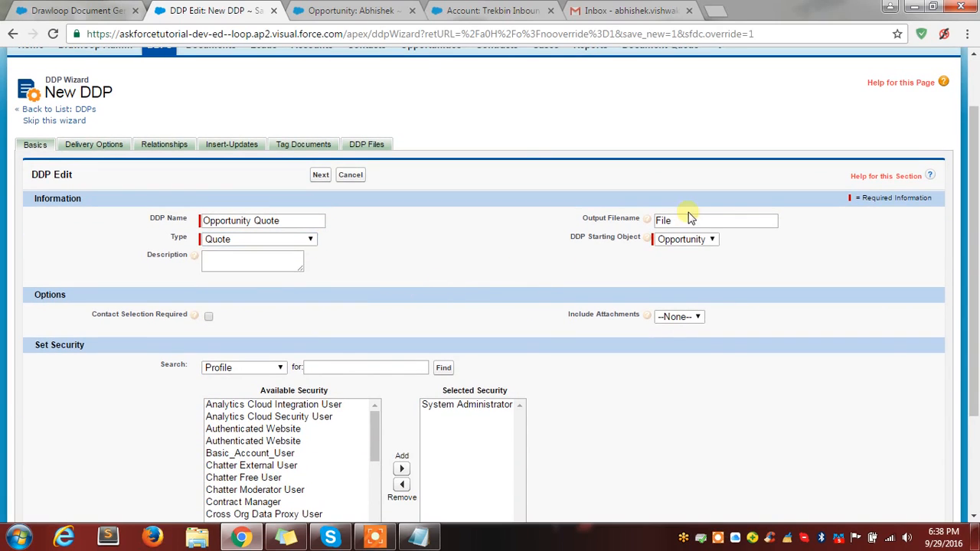
pyautogui.moveTo(686, 212); pyautogui.dragTo(600, 220)
pyautogui.press('BackSpace')
pyautogui.write('Out')
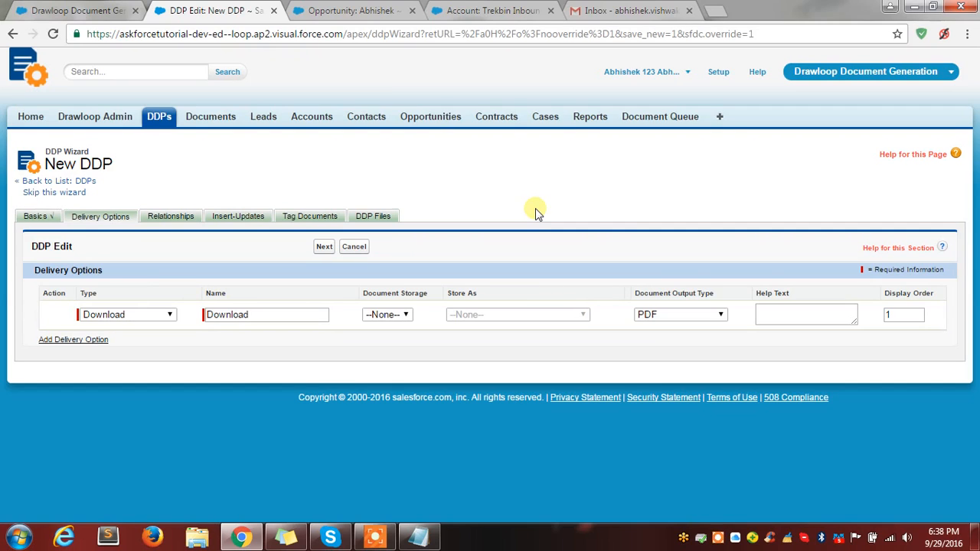
pyautogui.click(36, 215)
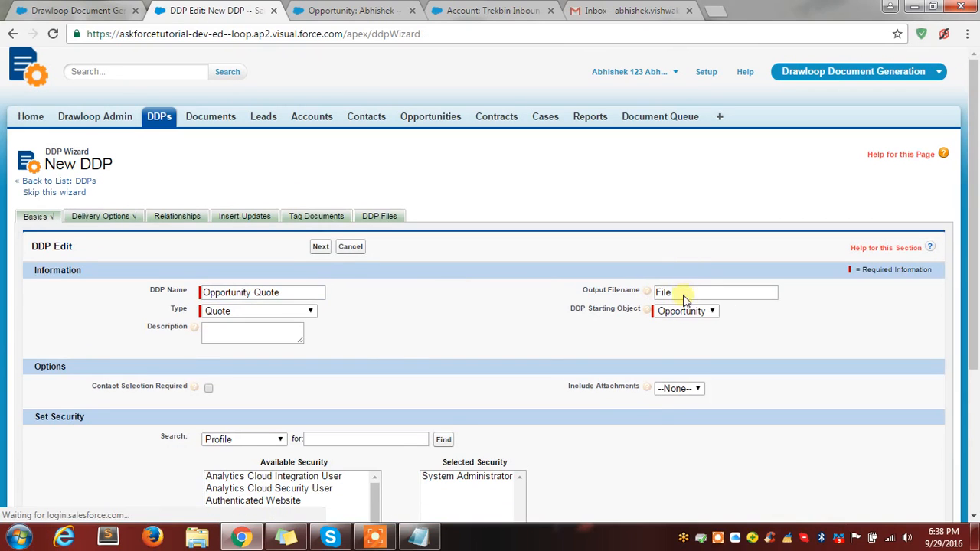
# Step: Set the DDP's output filename to "Quote proposal"
pyautogui.click(685, 296)
pyautogui.doubleClick(684, 293)
pyautogui.write('Quote prop')
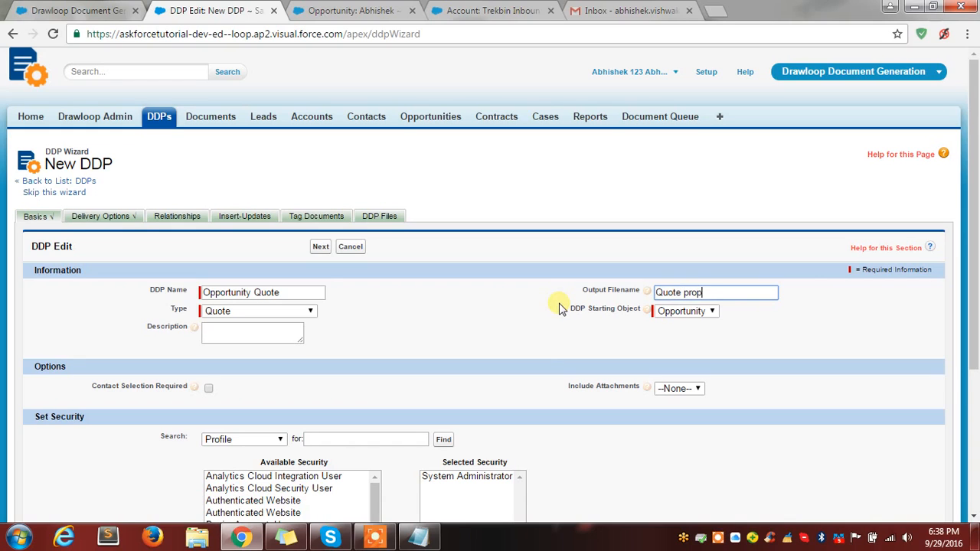
pyautogui.write('osal')
pyautogui.click(431, 335)
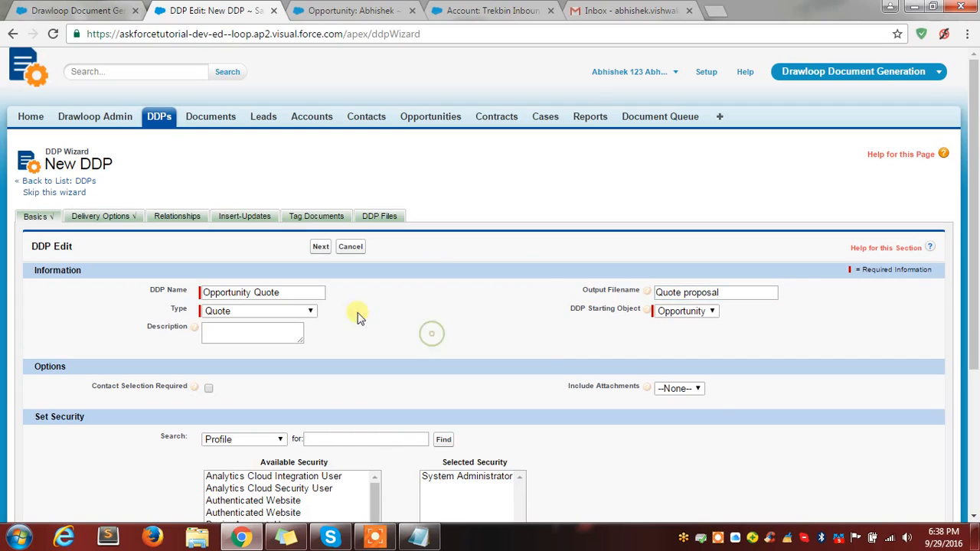
# Step: Choose Opportunity as the DDP starting object and continue to the delivery options
pyautogui.click(680, 316)
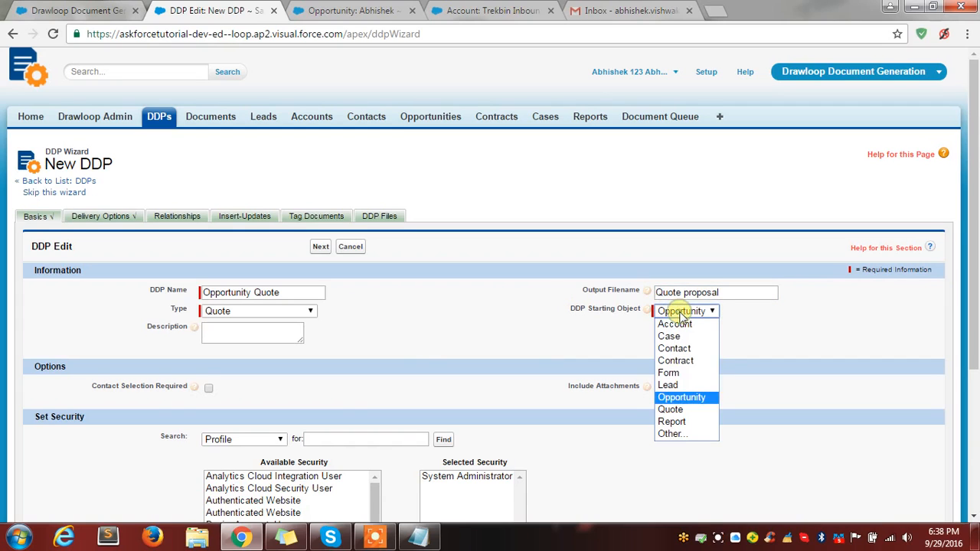
pyautogui.click(692, 398)
pyautogui.scroll(-1, 407, 329)
pyautogui.scroll(-2, 409, 329)
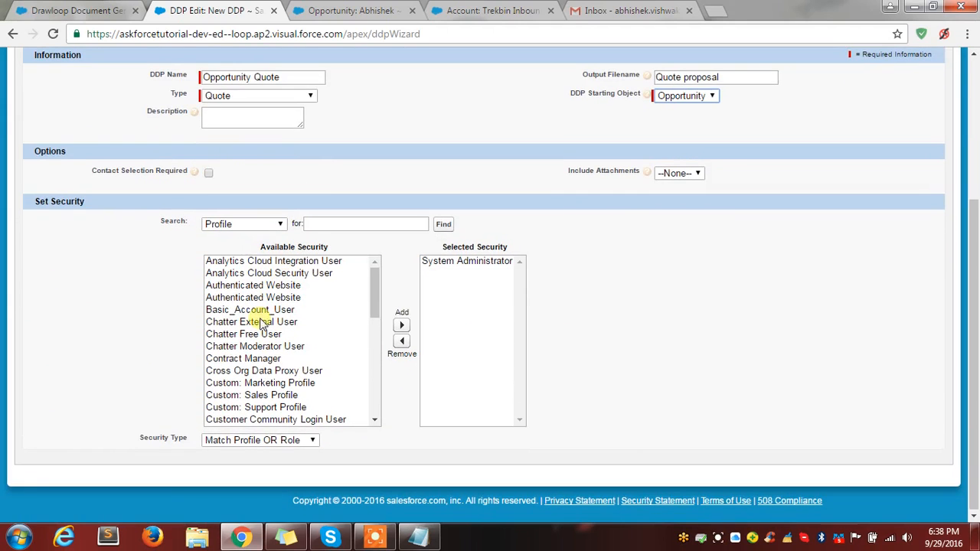
pyautogui.scroll(3, 301, 130)
pyautogui.click(321, 175)
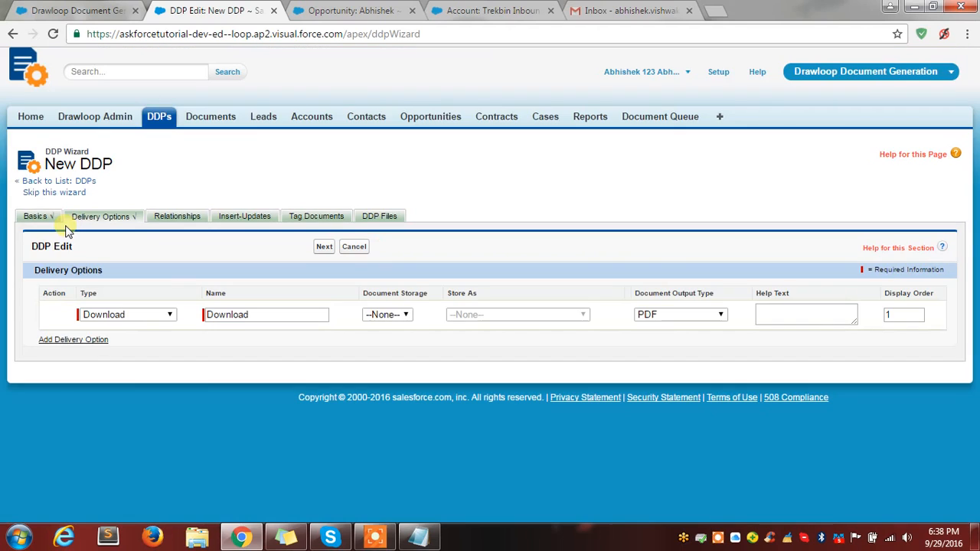
# Step: For the Download delivery option, set document storage to Allow and store the document as a Salesforce Attachment
pyautogui.click(96, 316)
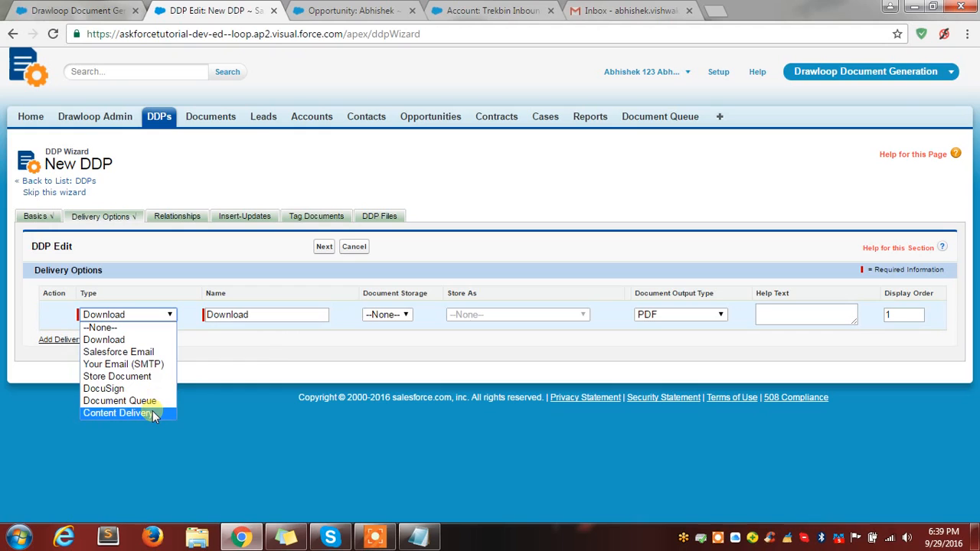
pyautogui.click(258, 349)
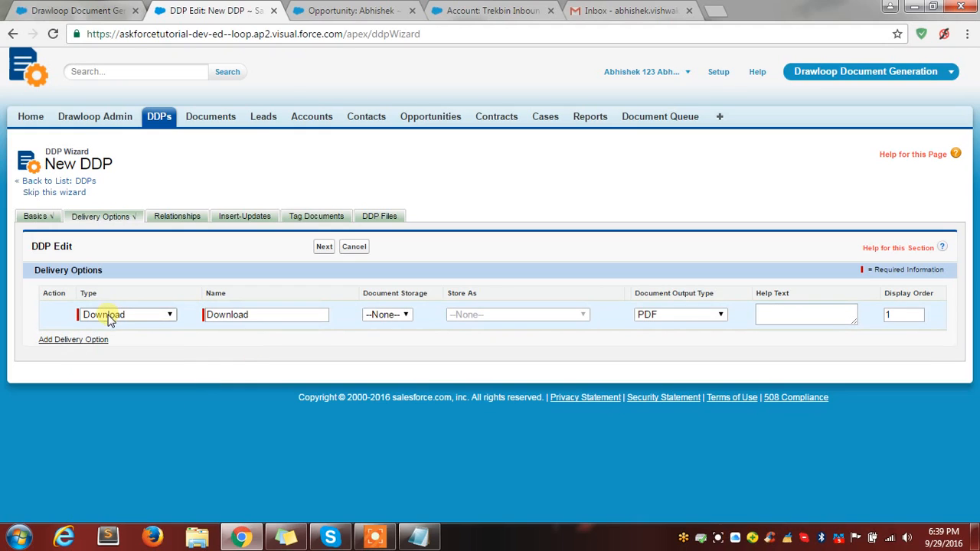
pyautogui.click(241, 321)
pyautogui.click(381, 314)
pyautogui.click(386, 340)
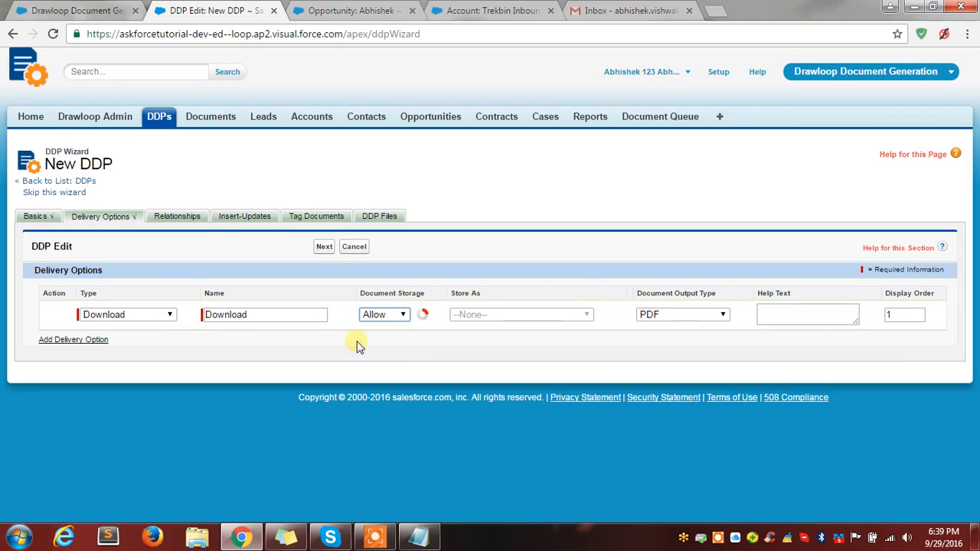
pyautogui.click(525, 318)
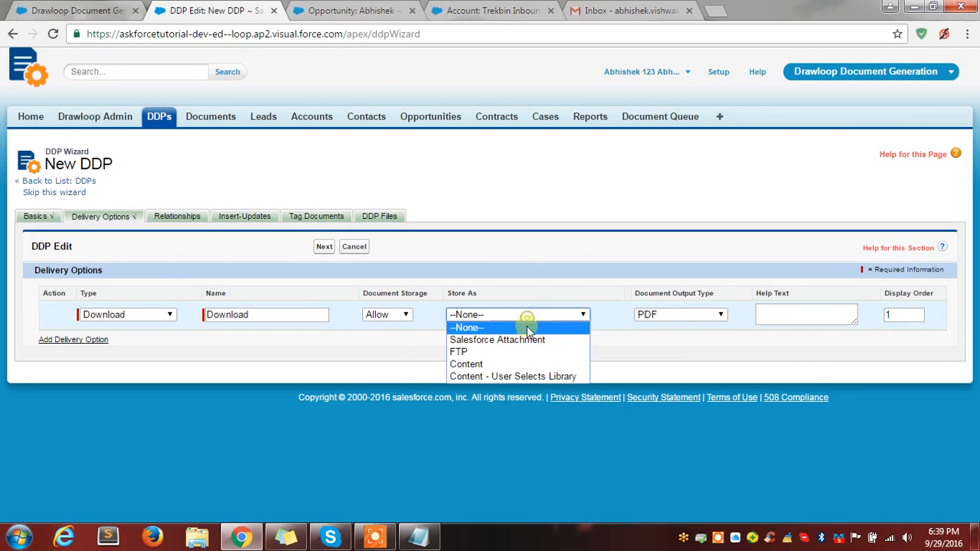
pyautogui.click(524, 337)
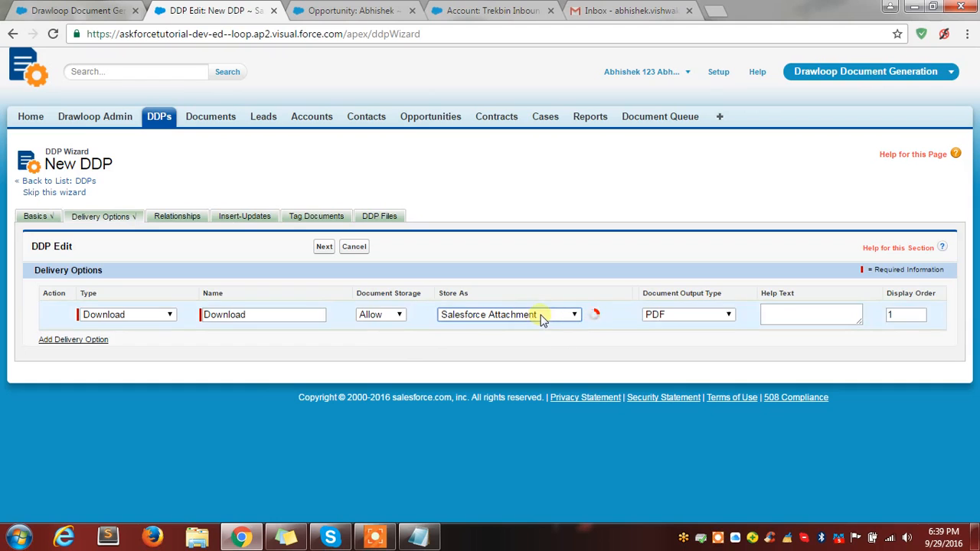
# Step: Choose PDF as the document output type and continue to the DDP's relationships
pyautogui.click(681, 318)
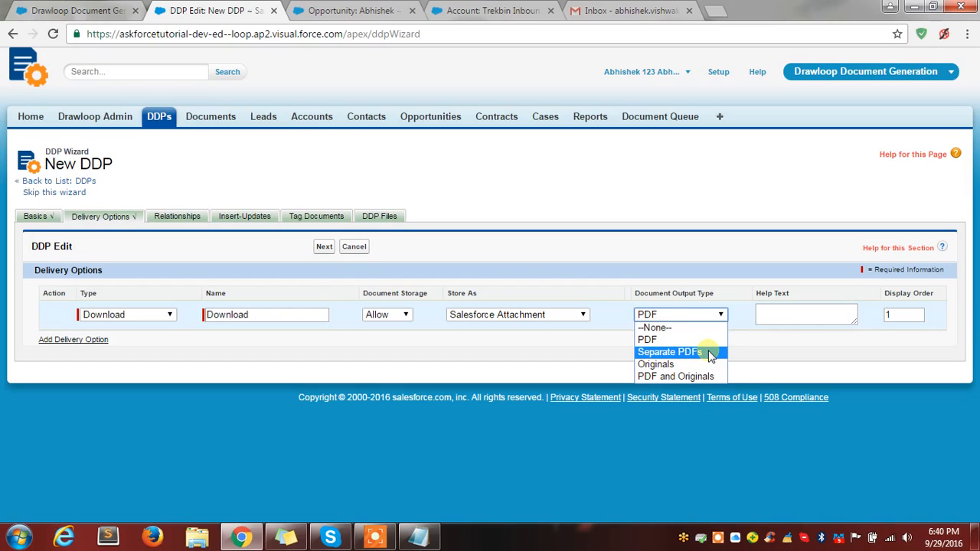
pyautogui.click(698, 340)
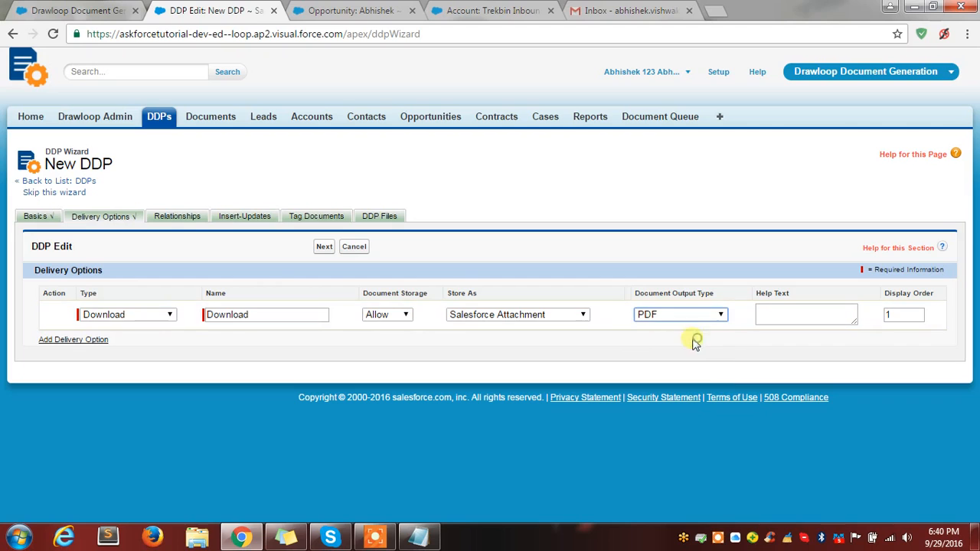
pyautogui.click(324, 253)
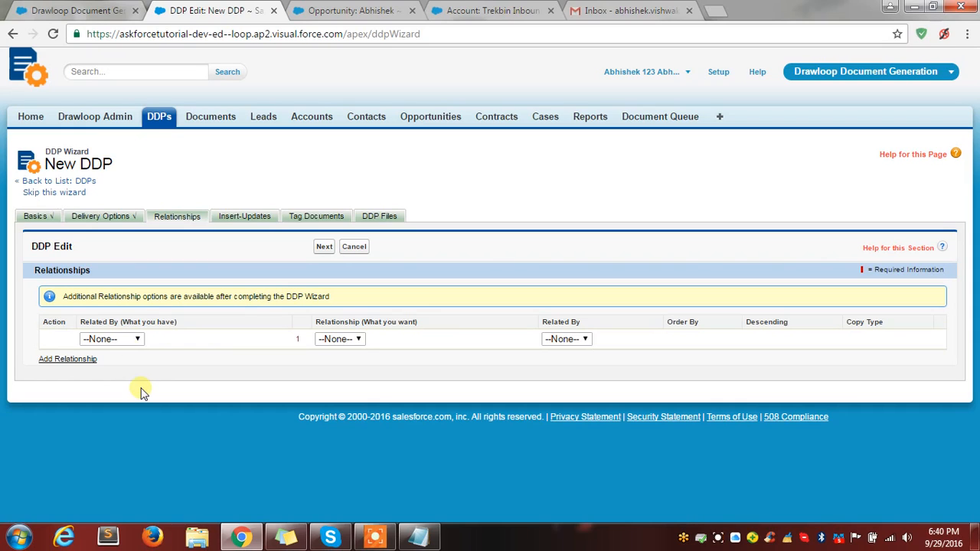
# Step: Relate Opportunity to Account by "Lookup from what you have" and continue to the insert-updates
pyautogui.click(130, 340)
pyautogui.click(122, 367)
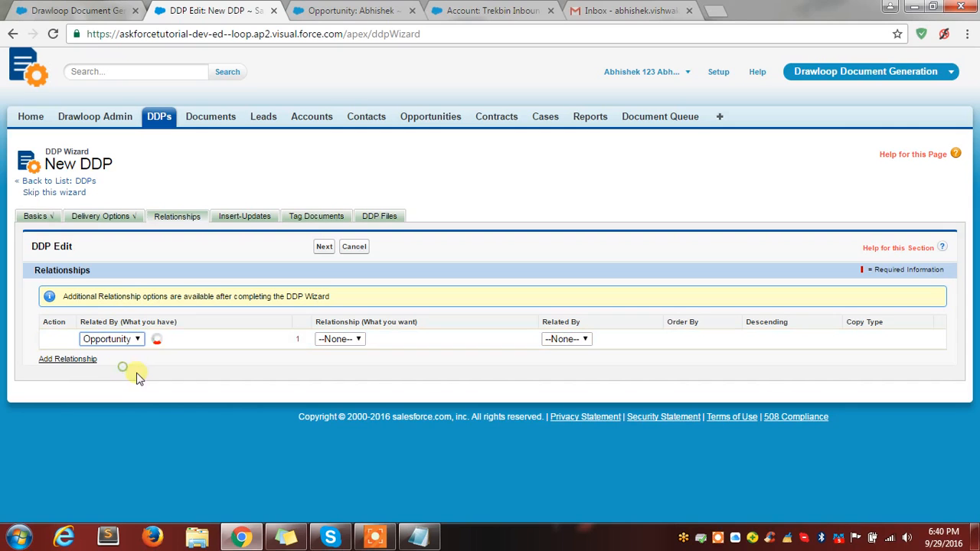
pyautogui.click(317, 339)
pyautogui.click(321, 105)
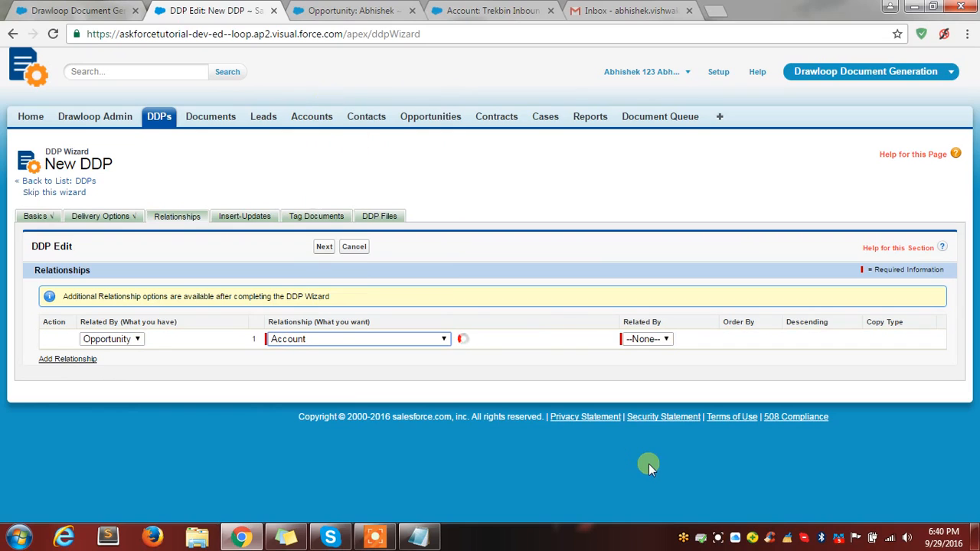
pyautogui.click(603, 342)
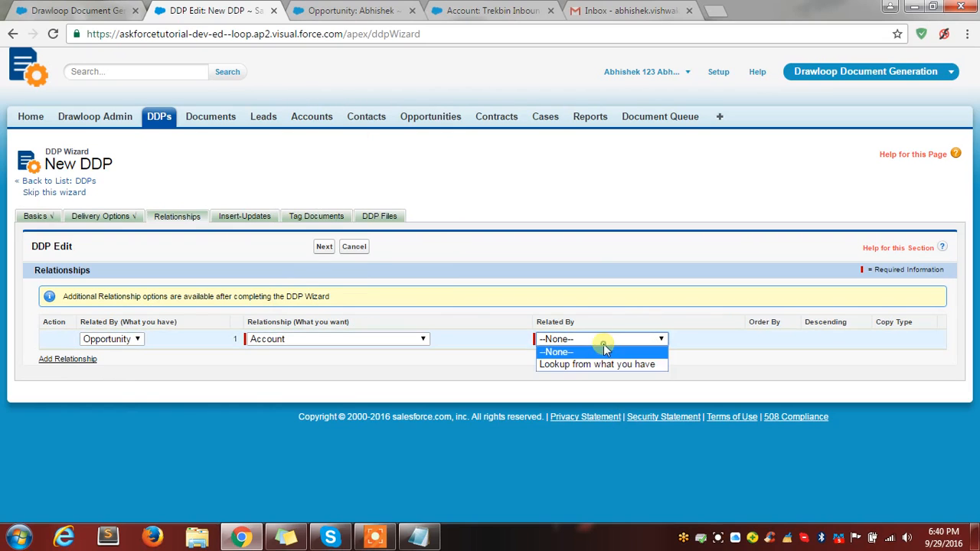
pyautogui.click(617, 365)
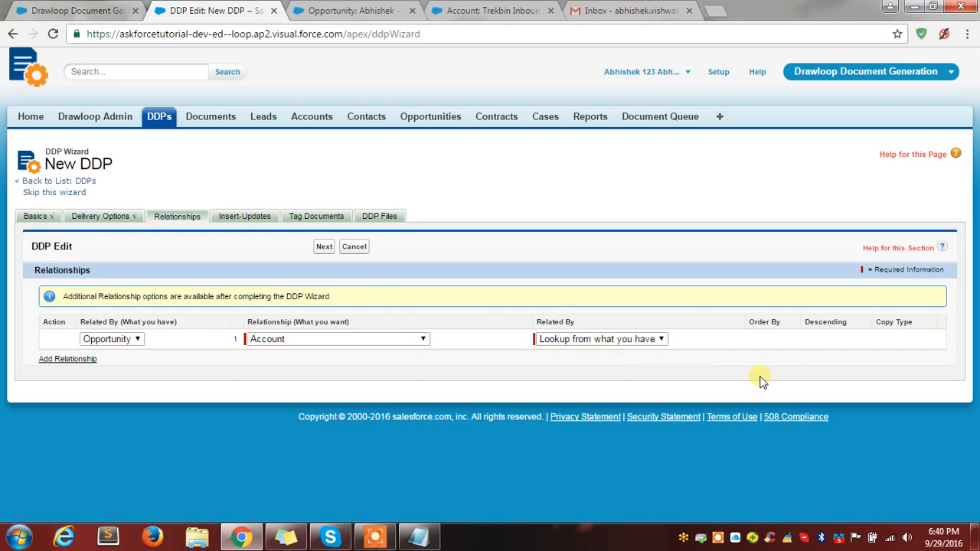
pyautogui.click(325, 249)
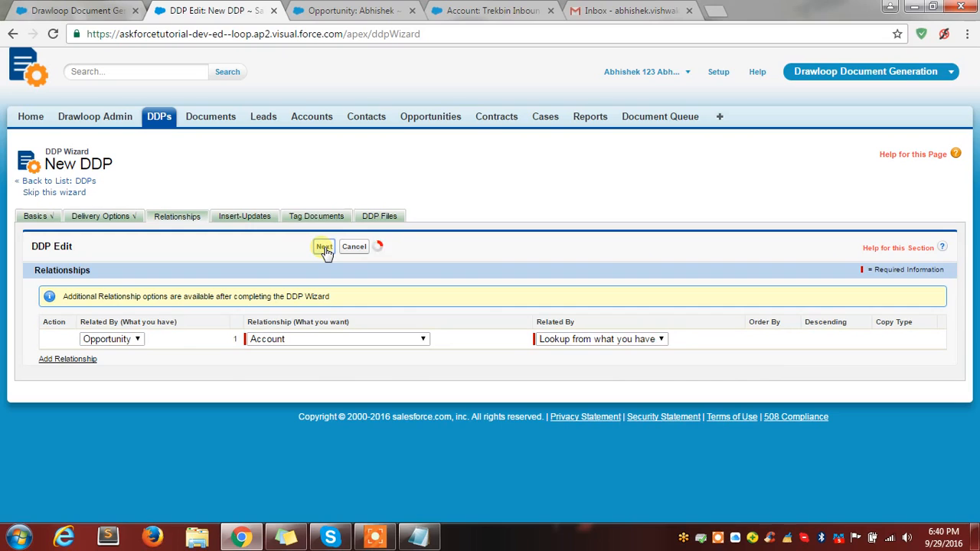
# Step: Add a Field Update insert-update to the DDP with Opportunity as its object
pyautogui.click(103, 344)
pyautogui.click(137, 341)
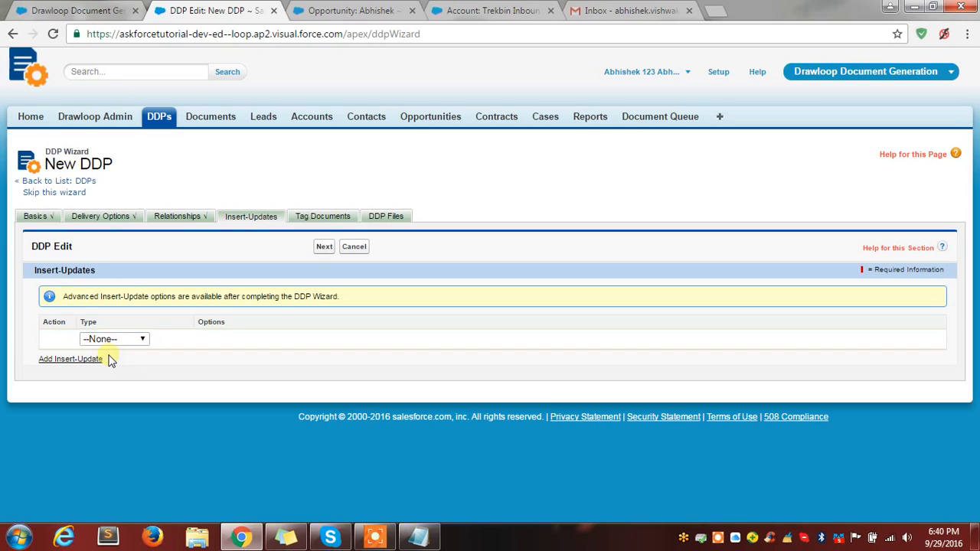
pyautogui.click(138, 341)
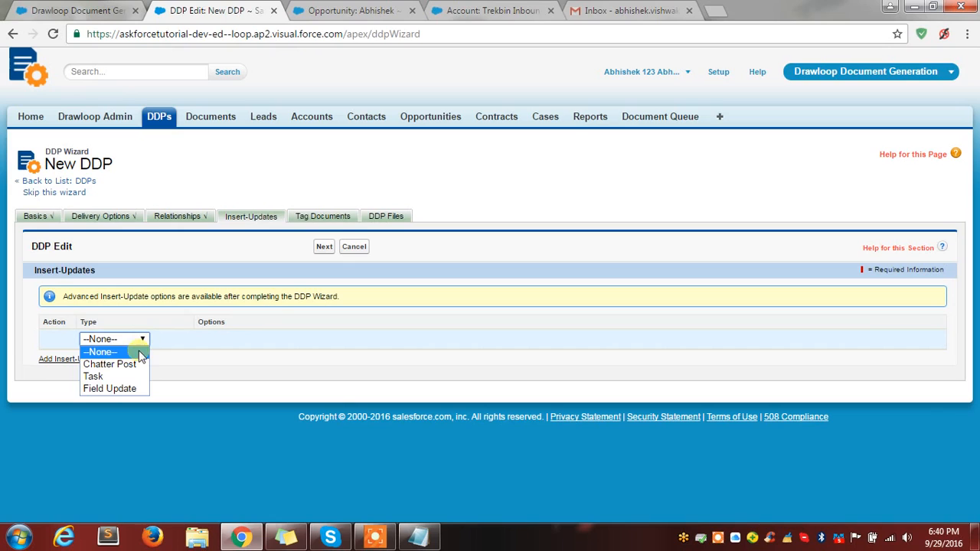
pyautogui.click(112, 390)
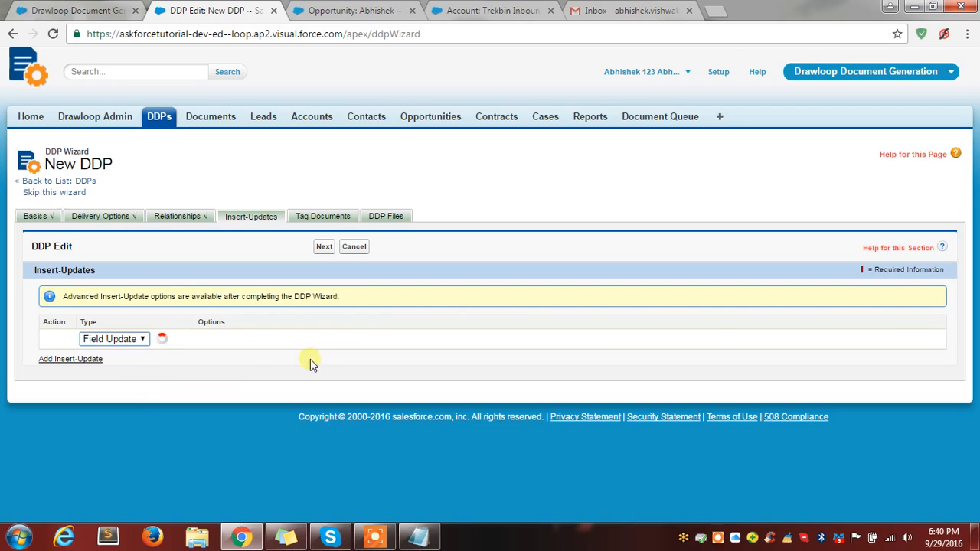
pyautogui.click(344, 347)
pyautogui.click(362, 398)
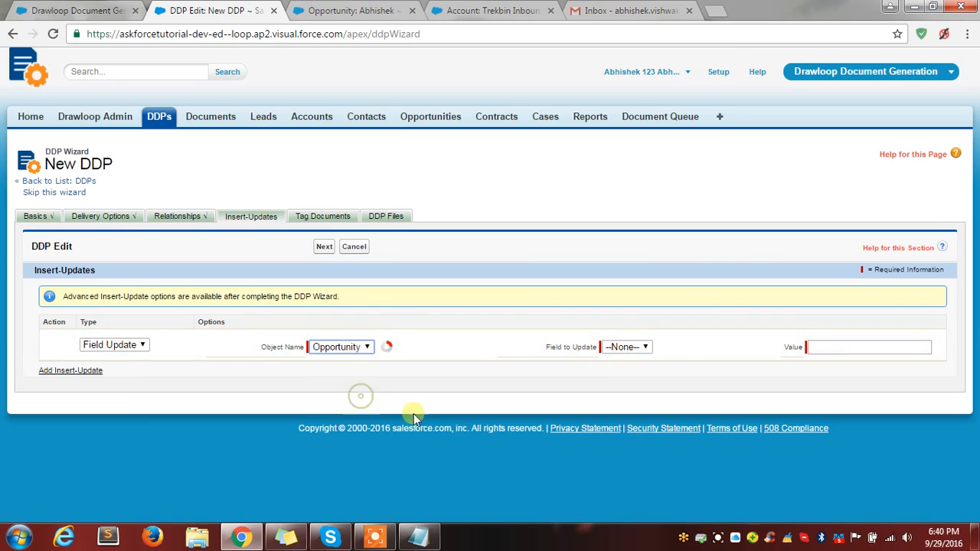
# Step: Set the field update to write "Quote Delivered" into Next Step and continue to the tag documents
pyautogui.click(626, 349)
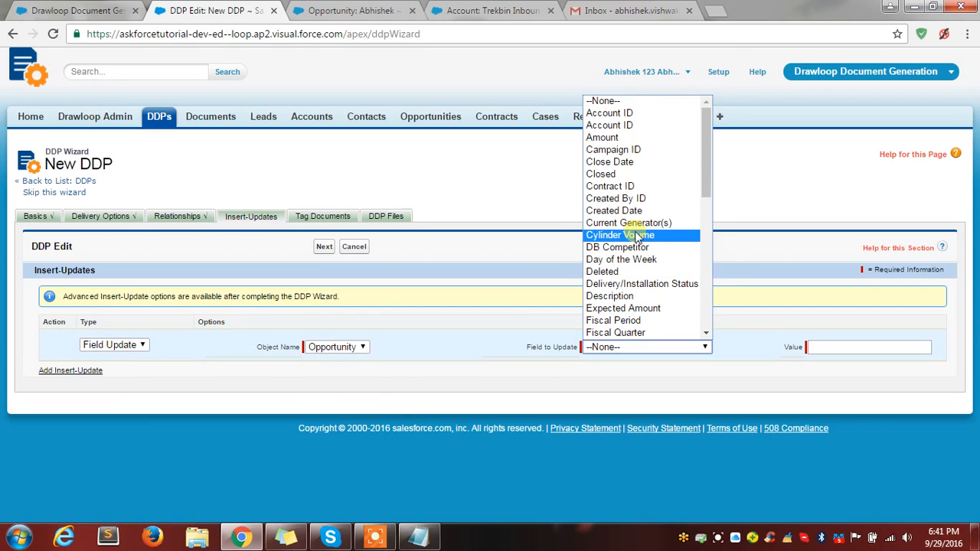
pyautogui.write('name')
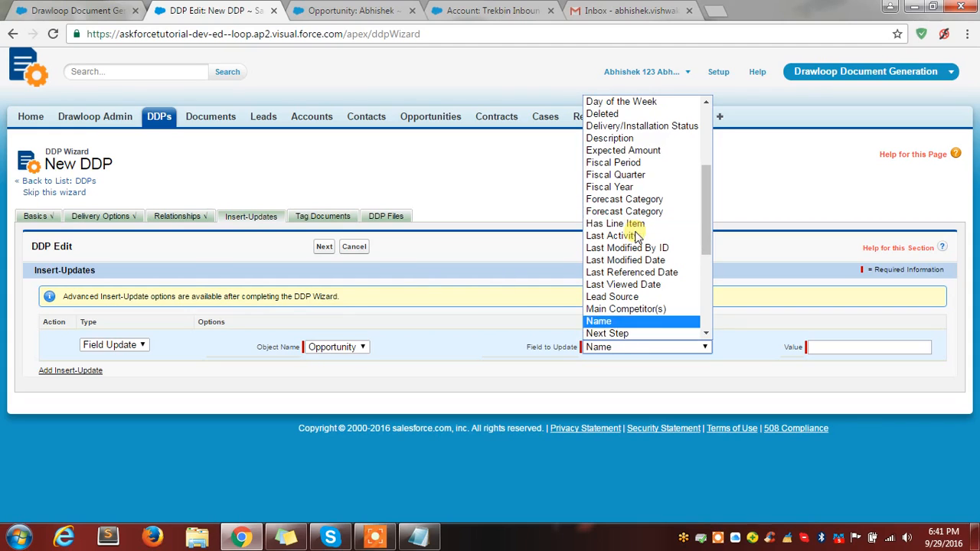
pyautogui.click(636, 333)
pyautogui.click(858, 349)
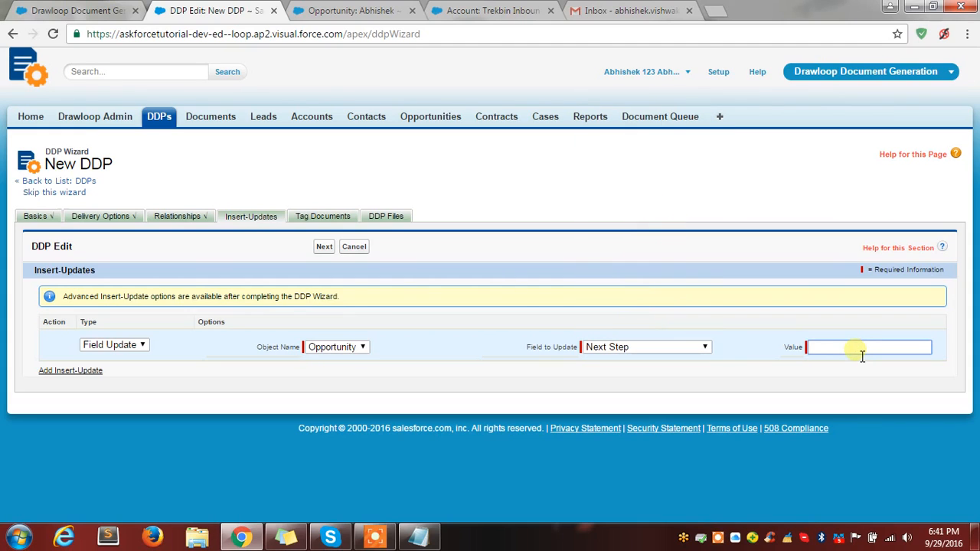
pyautogui.write('Quote Delivered')
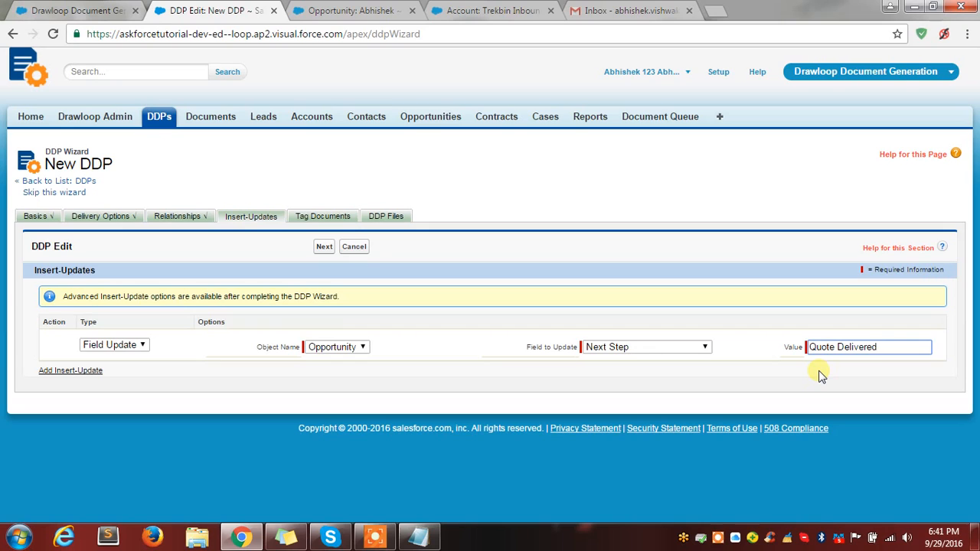
pyautogui.click(325, 247)
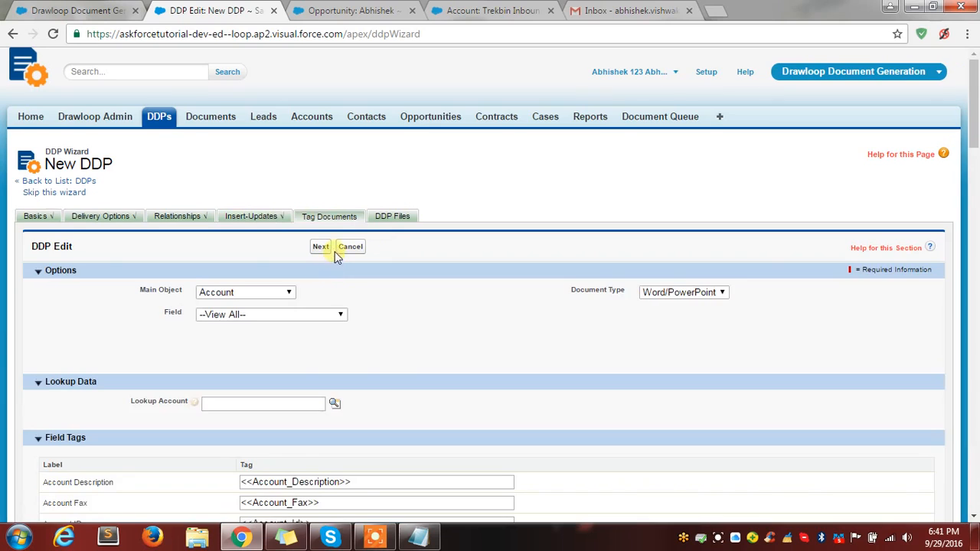
# Step: Look over the Account field tags, then open the DDP Application document from the desktop in Writer
pyautogui.scroll(-1, 334, 251)
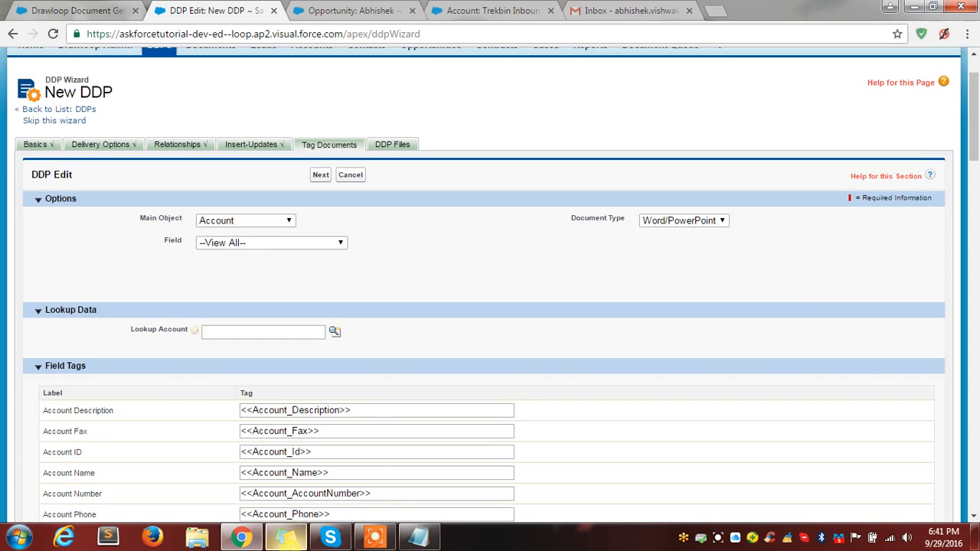
pyautogui.moveTo(287, 537)
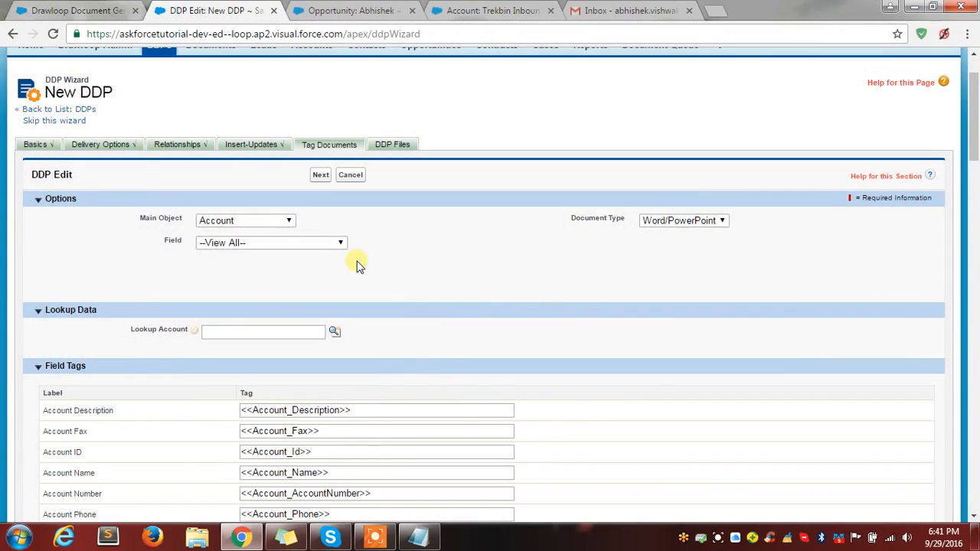
pyautogui.click(241, 538)
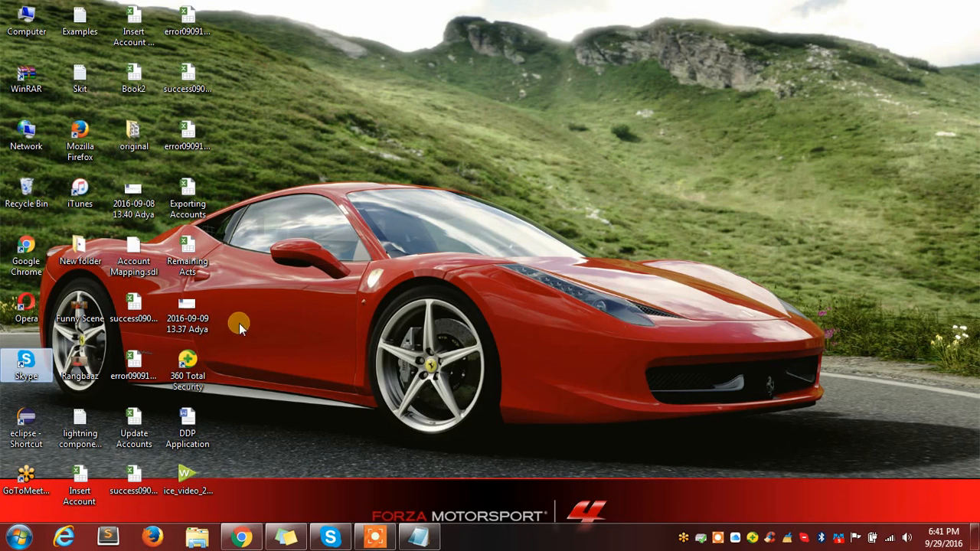
pyautogui.doubleClick(187, 428)
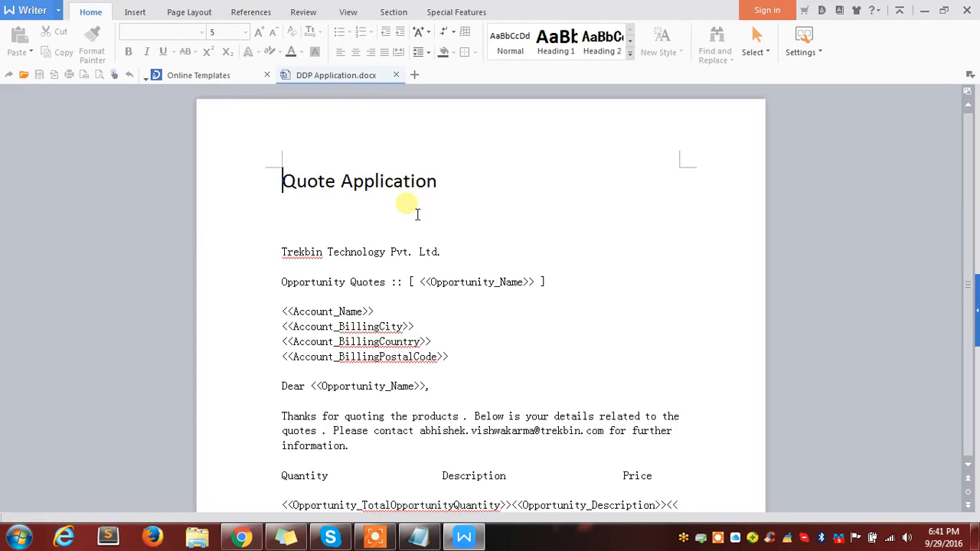
# Step: Examine the Opportunity, Account and User merge tags in the quote template against the wizard's field tags
pyautogui.click(354, 184)
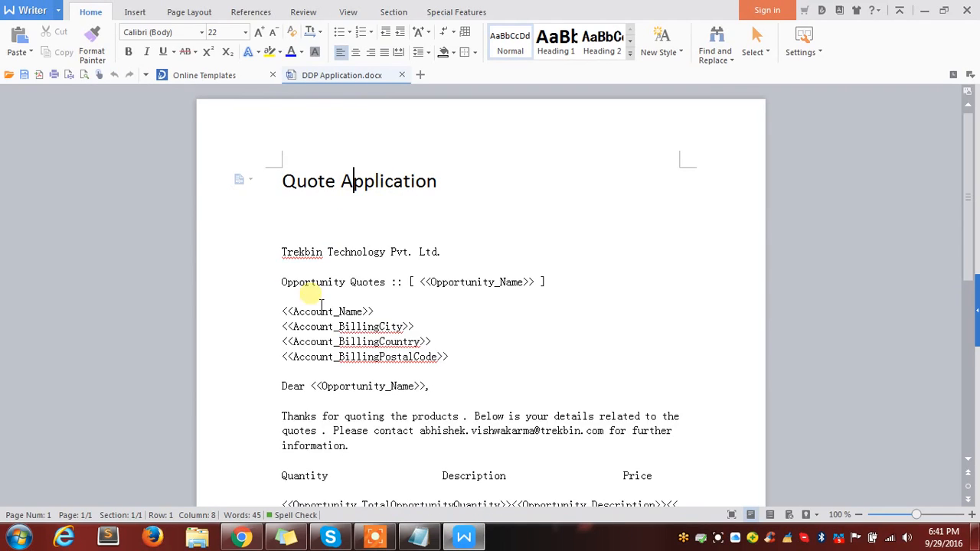
pyautogui.doubleClick(473, 291)
pyautogui.click(468, 255)
pyautogui.moveTo(420, 240); pyautogui.dragTo(550, 248)
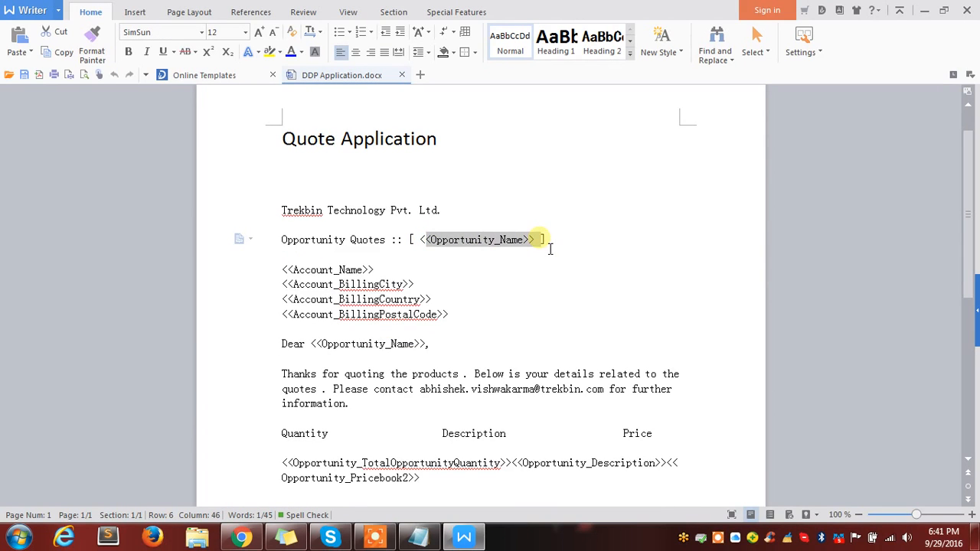
pyautogui.click(344, 285)
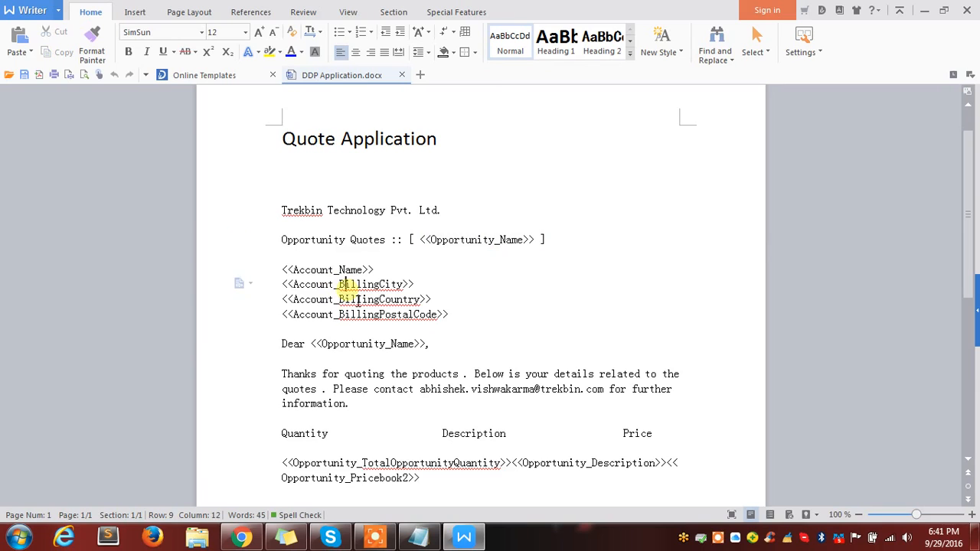
pyautogui.scroll(-1, 401, 356)
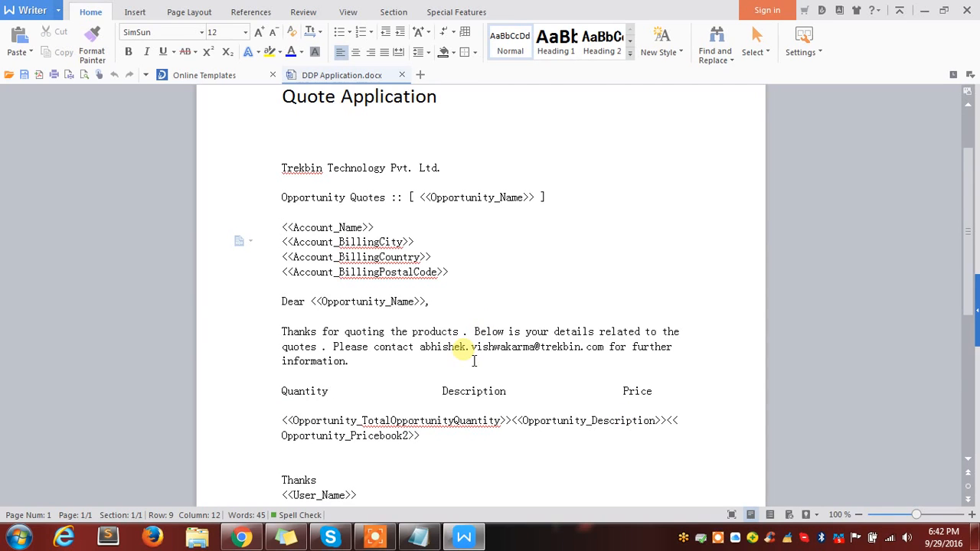
pyautogui.scroll(-2, 474, 362)
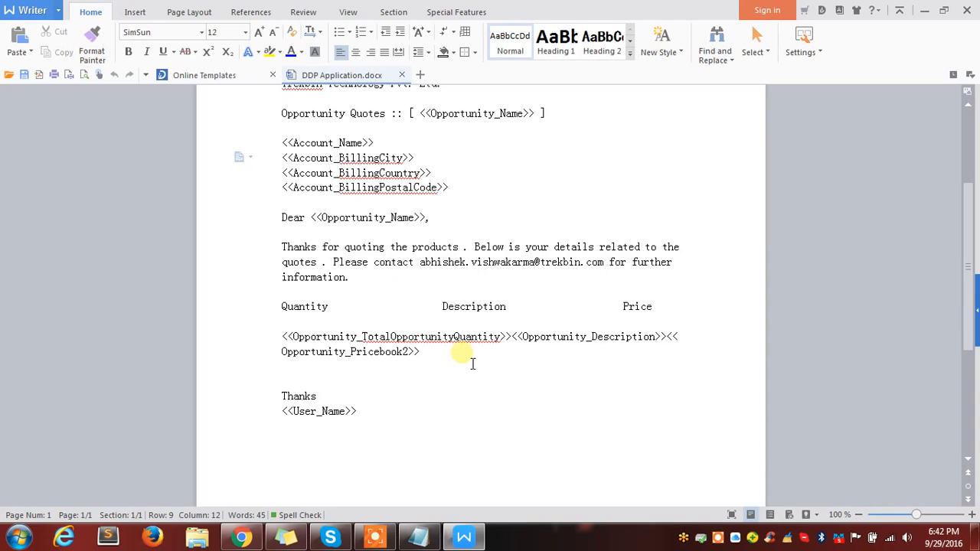
pyautogui.hotkey('alt', 'Tab')
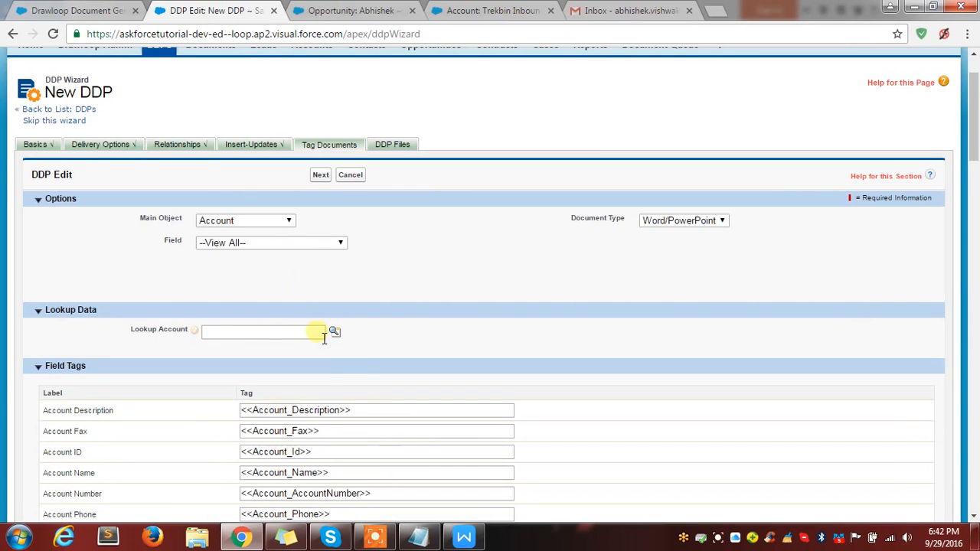
pyautogui.hotkey('alt', 'Tab')
pyautogui.scroll(1, 357, 350)
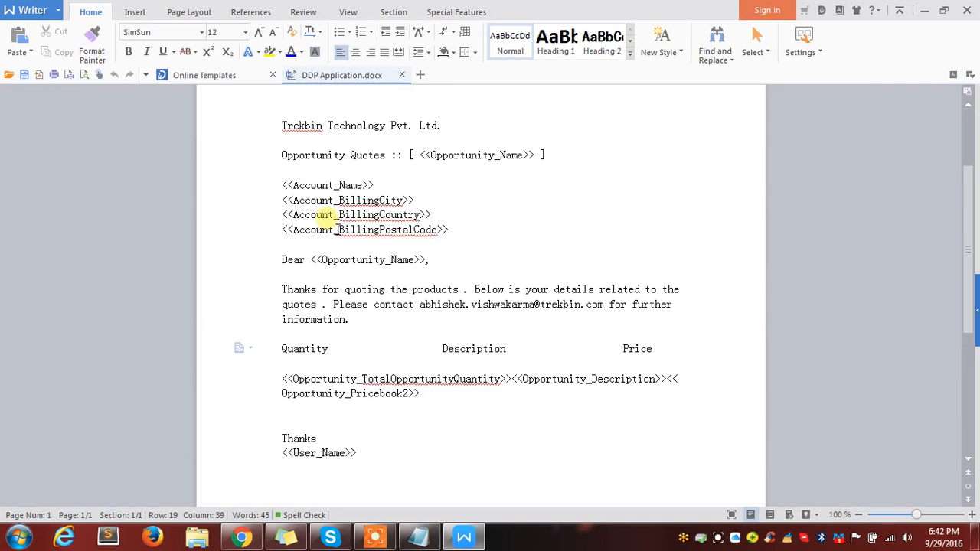
# Step: Back in the browser's DDP wizard, use the existing DDP Quote document from the Drawloop Files folder and save the DDP
pyautogui.hotkey('alt', 'Tab')
pyautogui.click(322, 176)
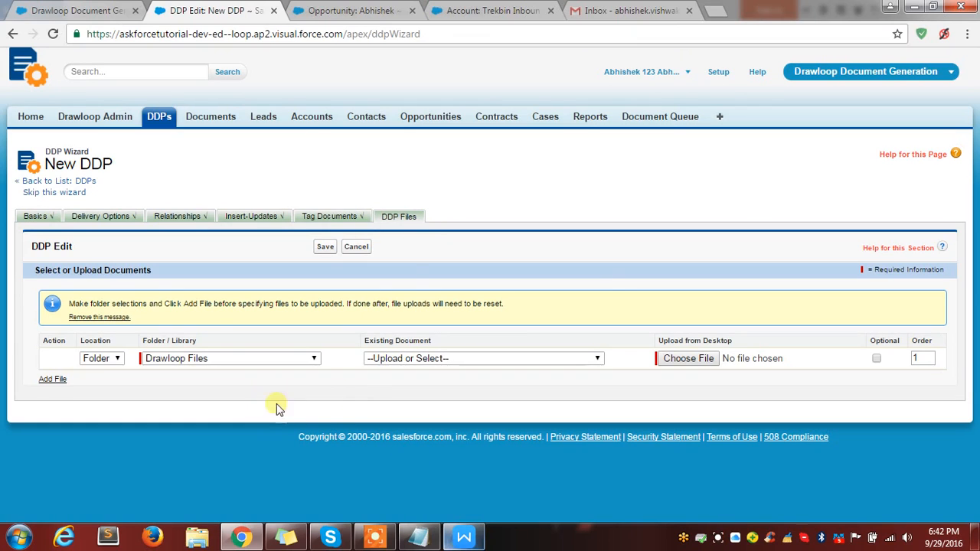
pyautogui.click(208, 360)
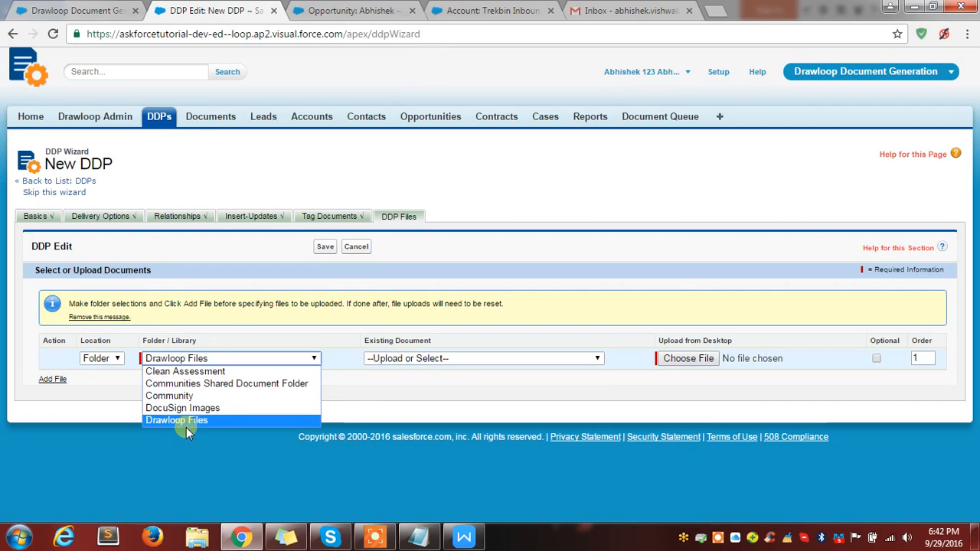
pyautogui.click(447, 360)
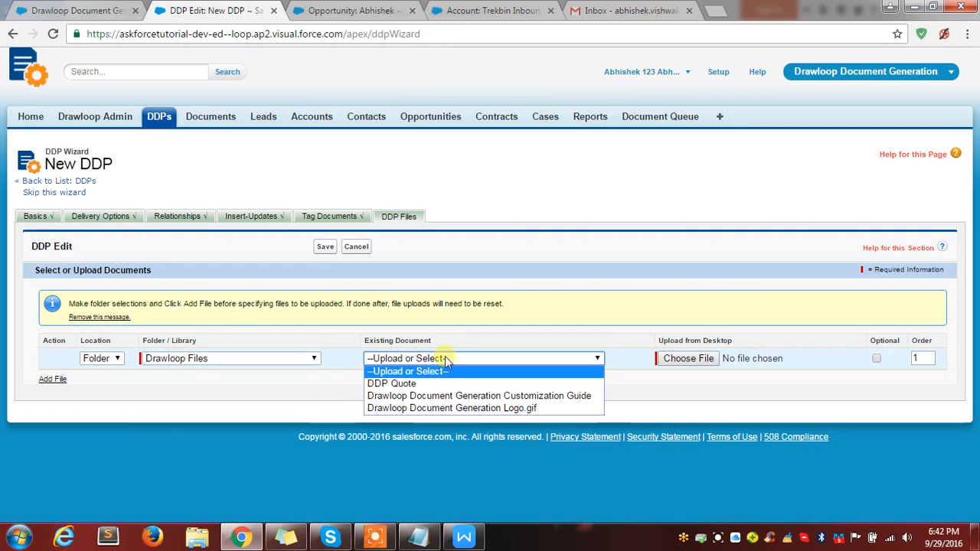
pyautogui.click(393, 389)
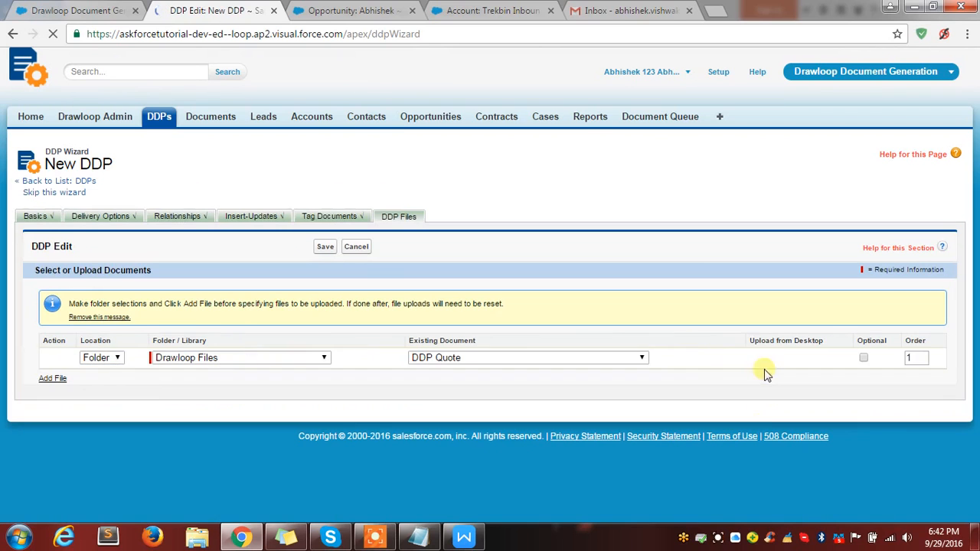
pyautogui.click(322, 248)
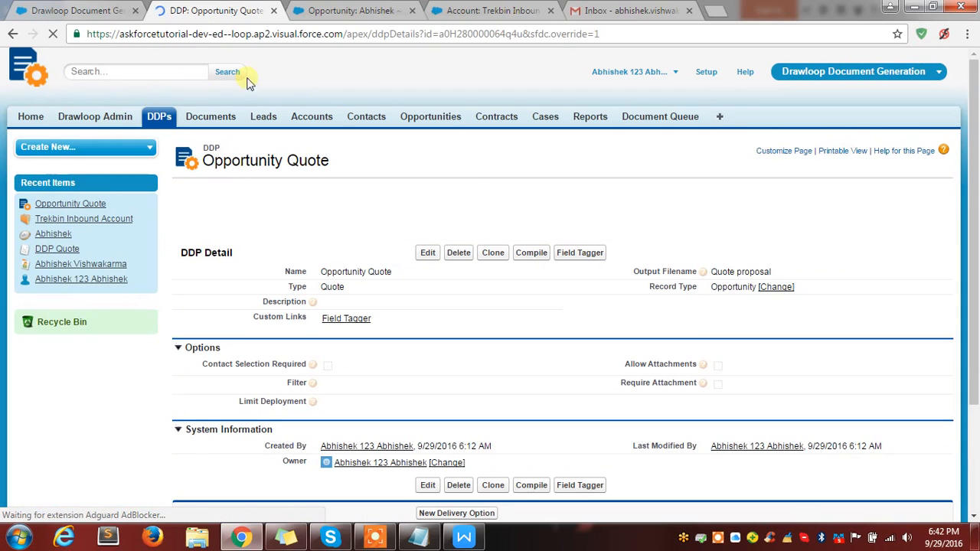
# Step: Check the DDP Quote file listed under the selected files of the Opportunity Quote DDP
pyautogui.scroll(-1, 361, 265)
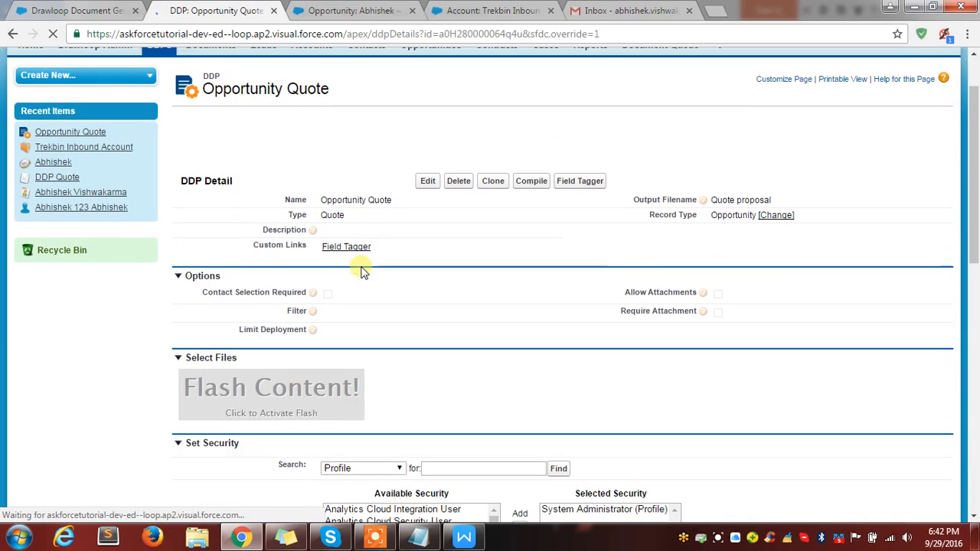
pyautogui.scroll(-2, 44, 387)
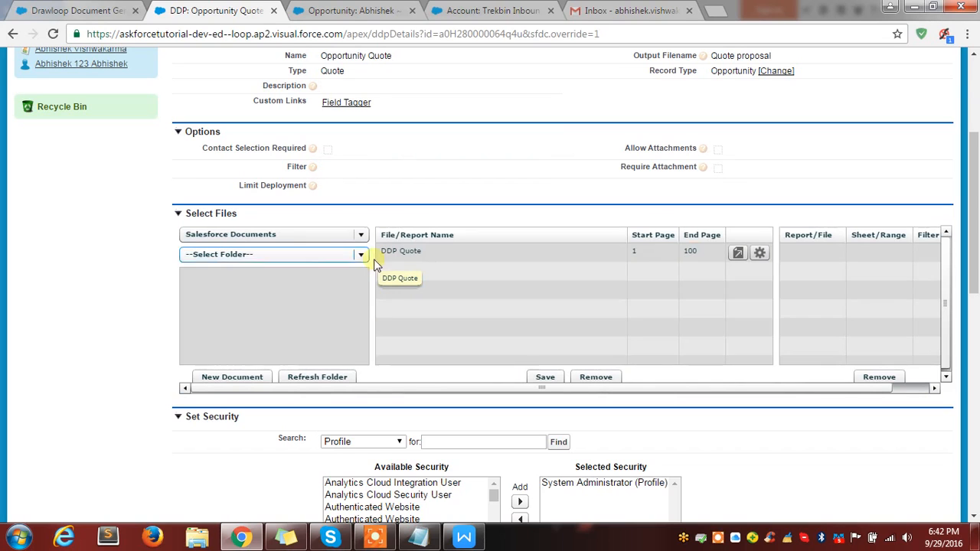
pyautogui.click(431, 253)
pyautogui.click(387, 251)
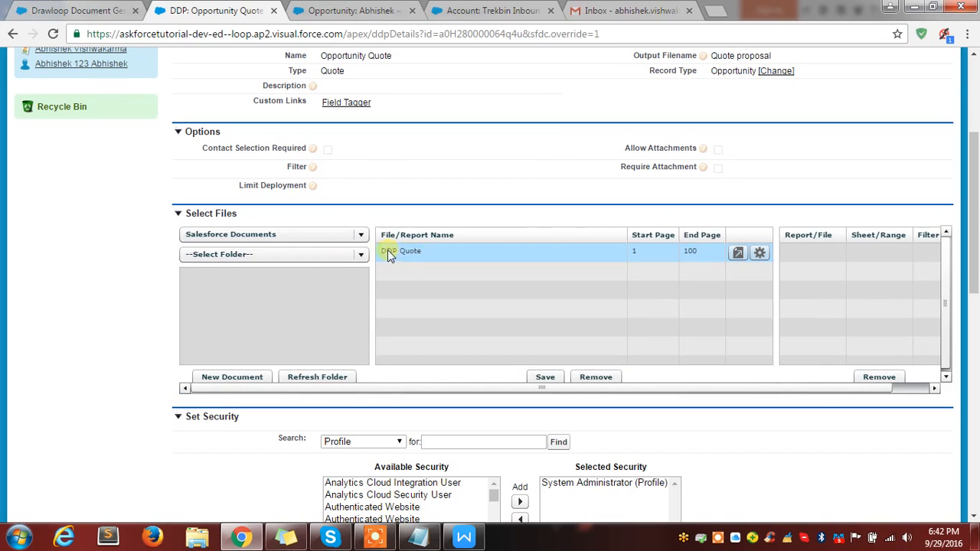
pyautogui.click(451, 261)
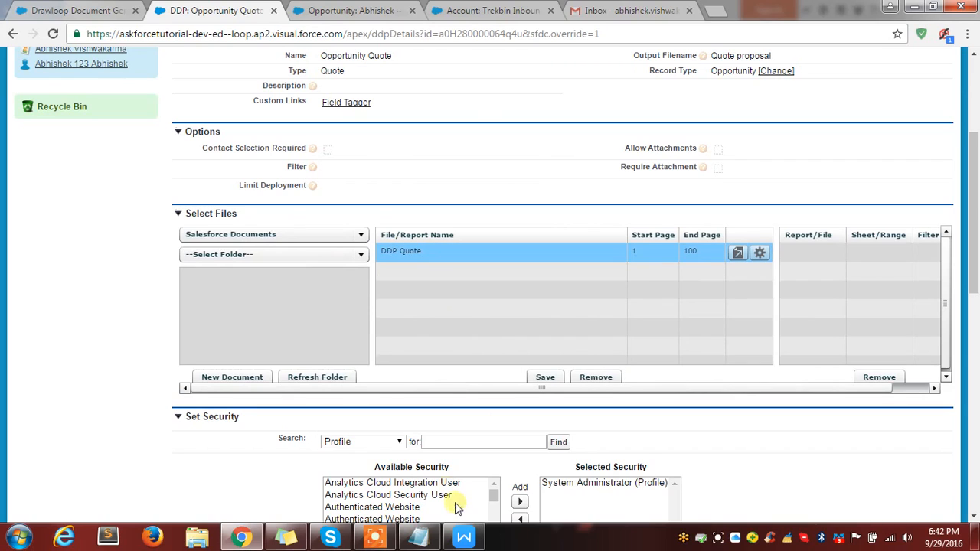
pyautogui.click(466, 538)
pyautogui.click(468, 538)
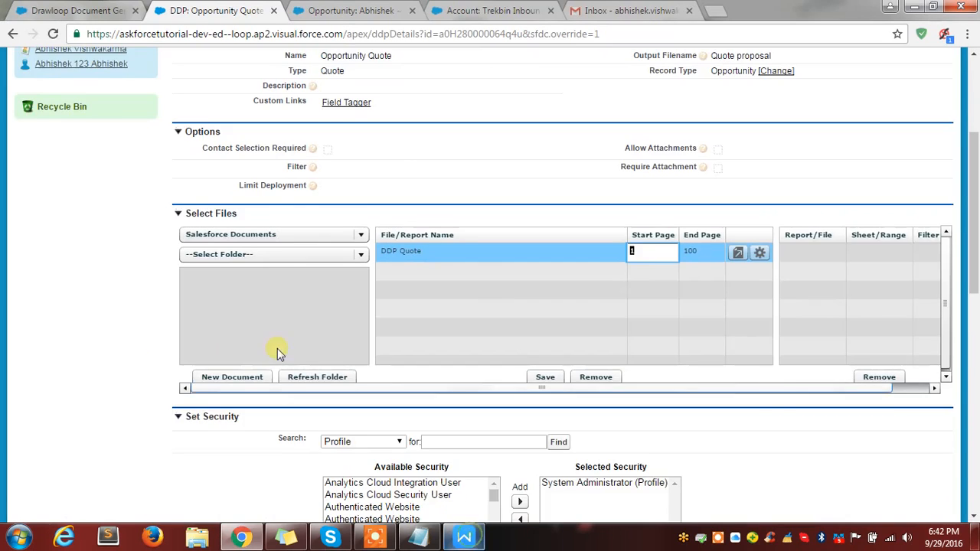
# Step: Review the DDP's delivery options, relationships, insert-updates and form steps
pyautogui.scroll(-3, 131, 368)
pyautogui.scroll(-3, 143, 320)
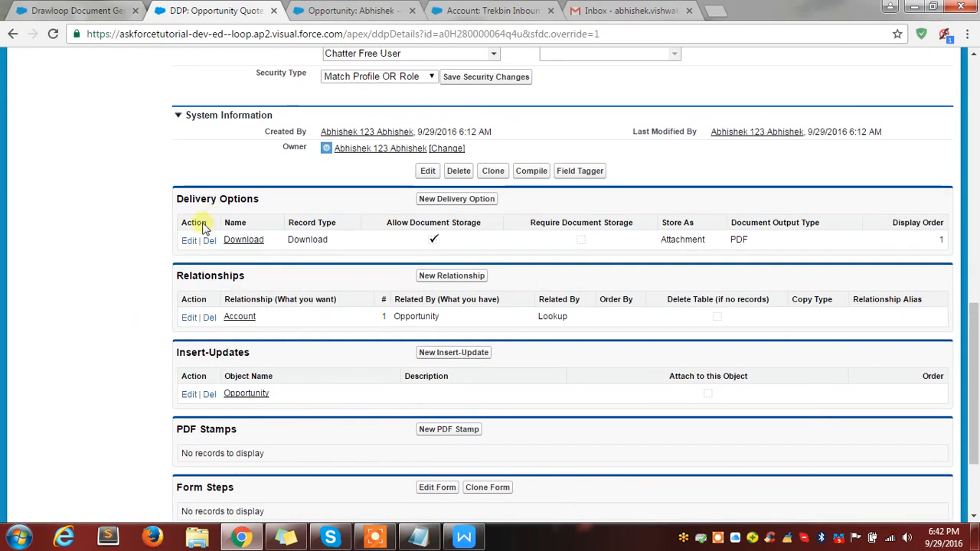
pyautogui.moveTo(283, 240); pyautogui.dragTo(379, 243)
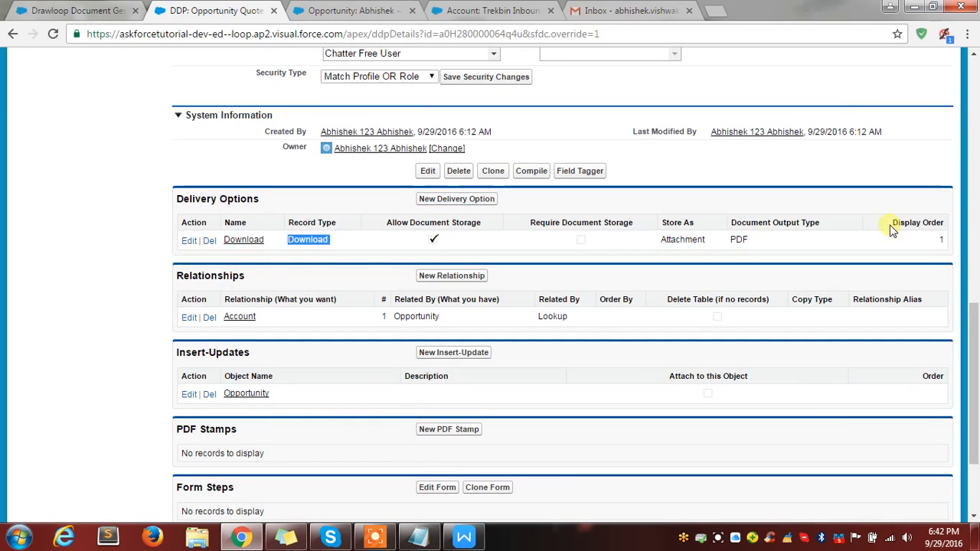
pyautogui.click(917, 246)
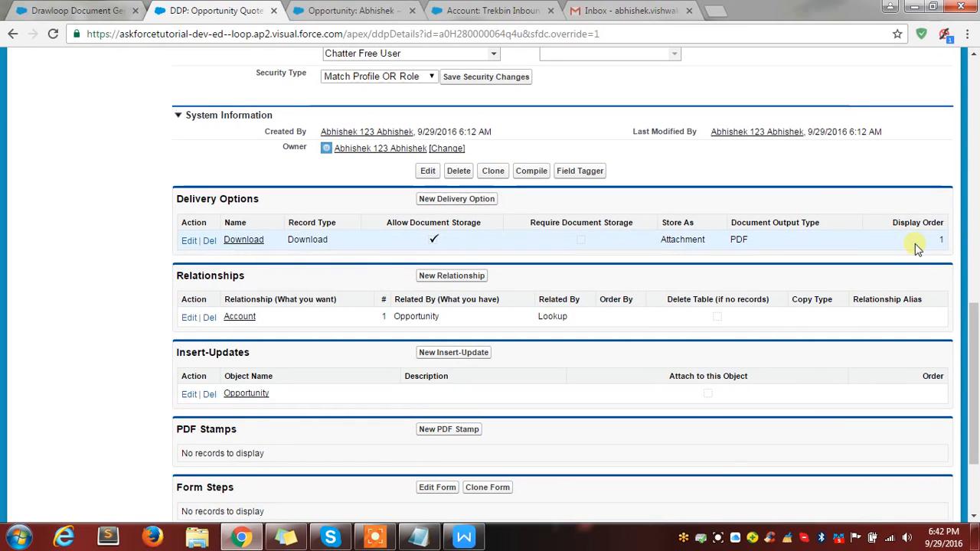
pyautogui.moveTo(282, 316); pyautogui.dragTo(232, 316)
pyautogui.scroll(-1, 244, 317)
pyautogui.moveTo(331, 320); pyautogui.dragTo(330, 313)
pyautogui.scroll(-1, 341, 336)
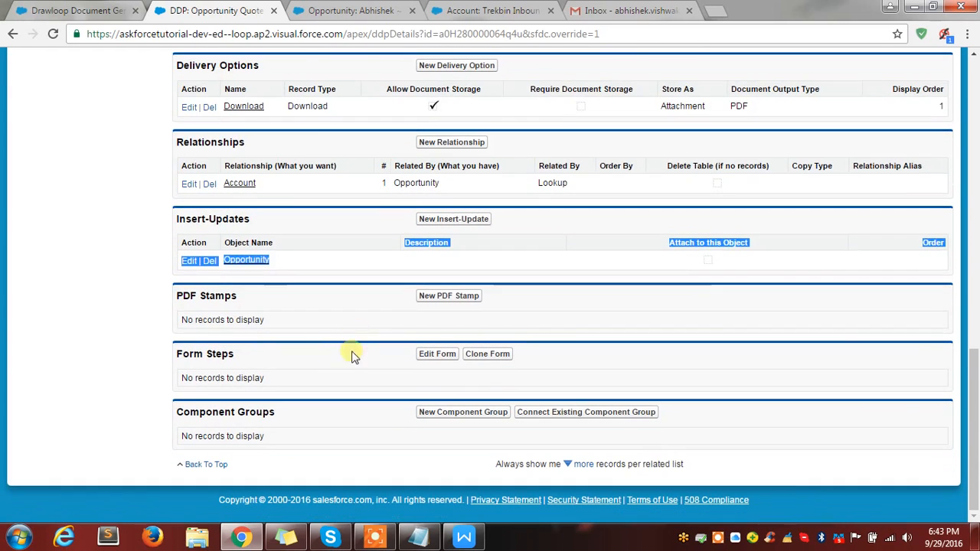
pyautogui.moveTo(241, 355); pyautogui.dragTo(156, 349)
pyautogui.click(255, 372)
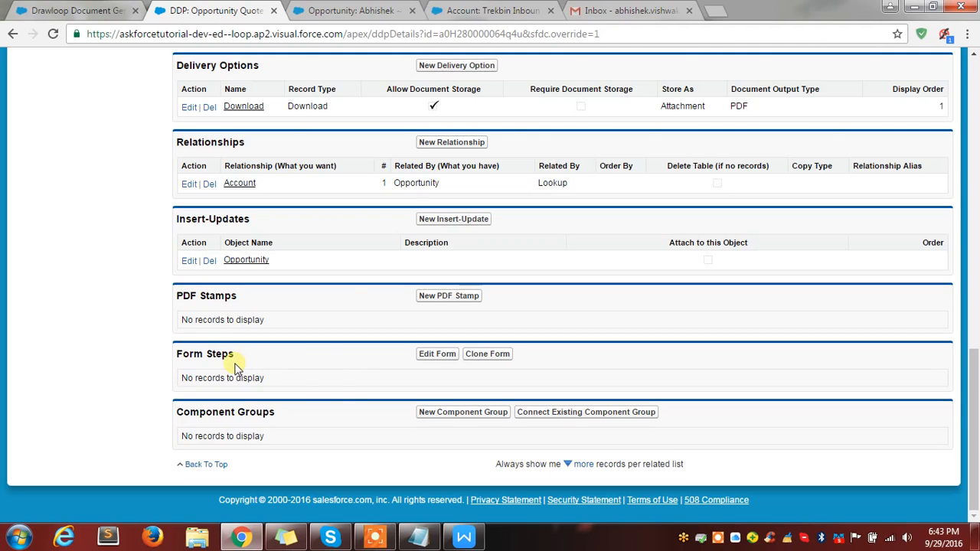
# Step: Start a DDP run from the opportunity record and select Opportunity Quote as the DDP to run
pyautogui.scroll(12, 372, 284)
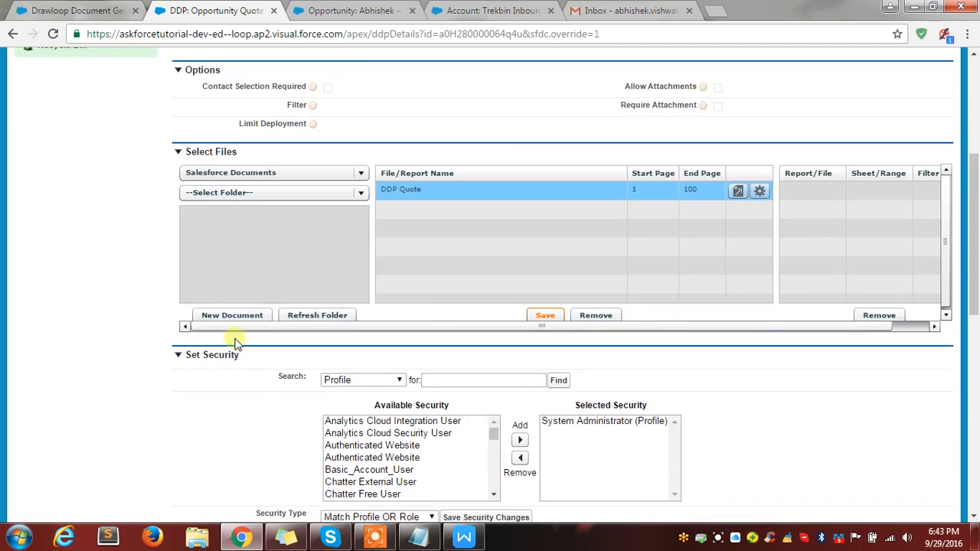
pyautogui.scroll(1, 461, 350)
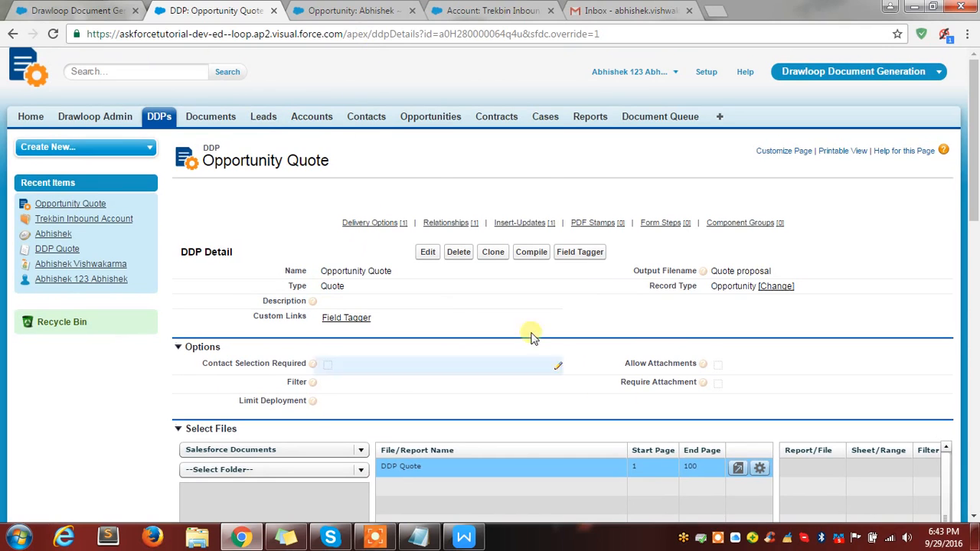
pyautogui.click(375, 10)
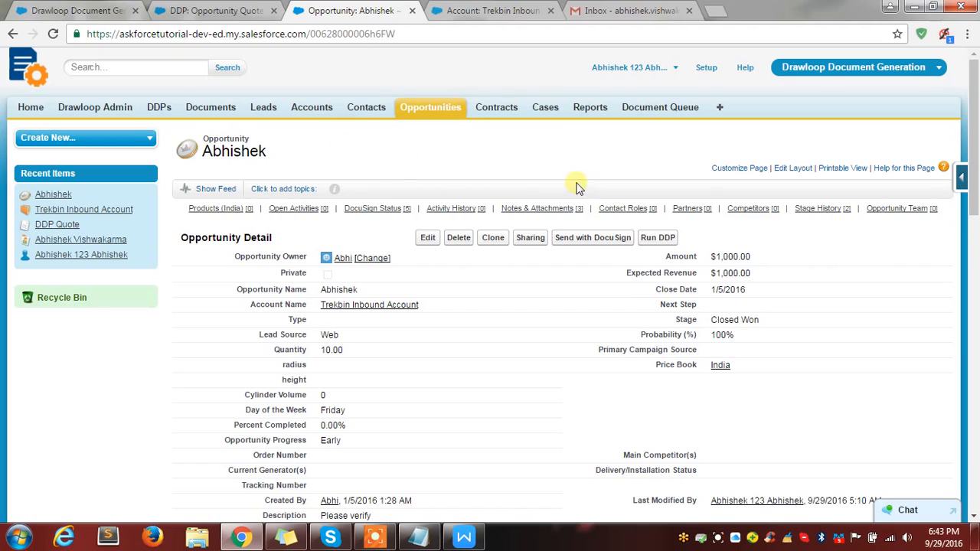
pyautogui.click(961, 176)
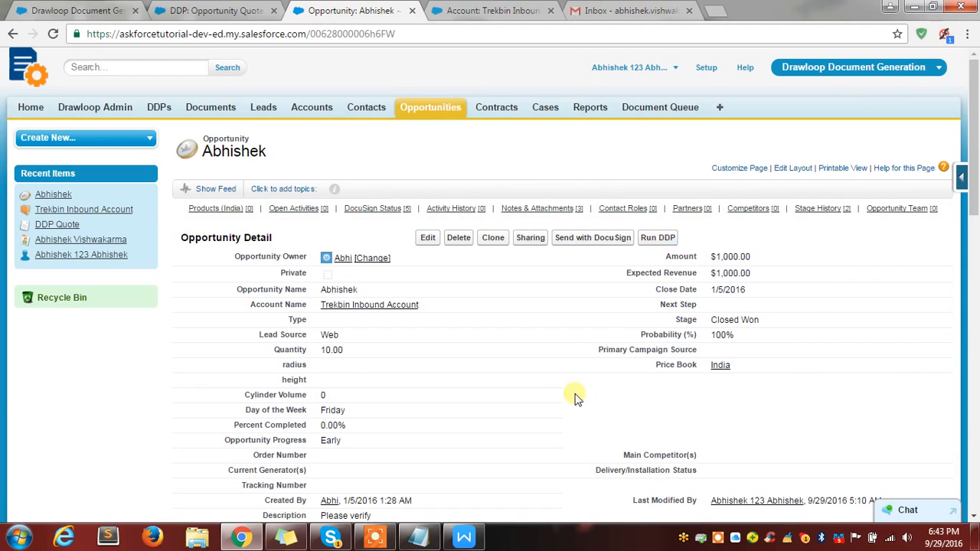
pyautogui.click(661, 240)
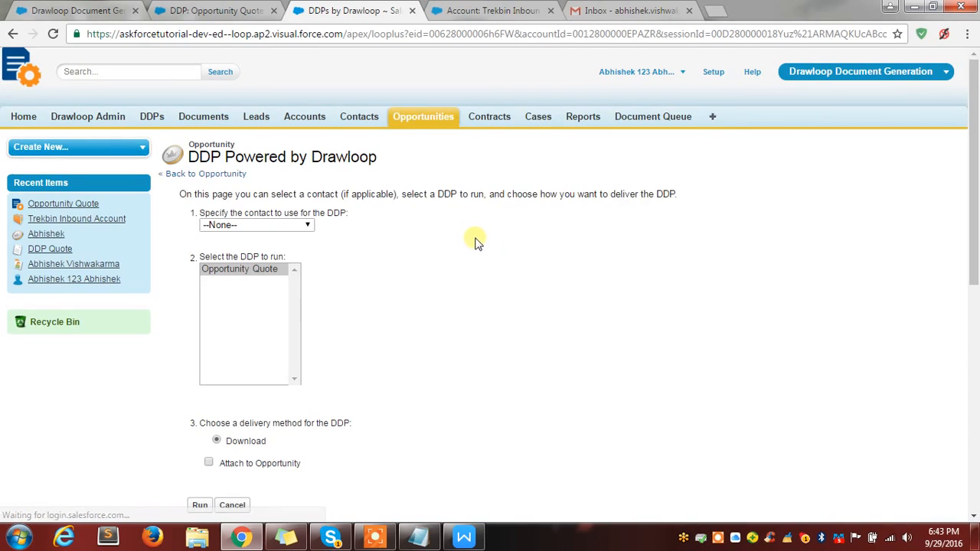
pyautogui.scroll(-1, 459, 260)
pyautogui.click(241, 203)
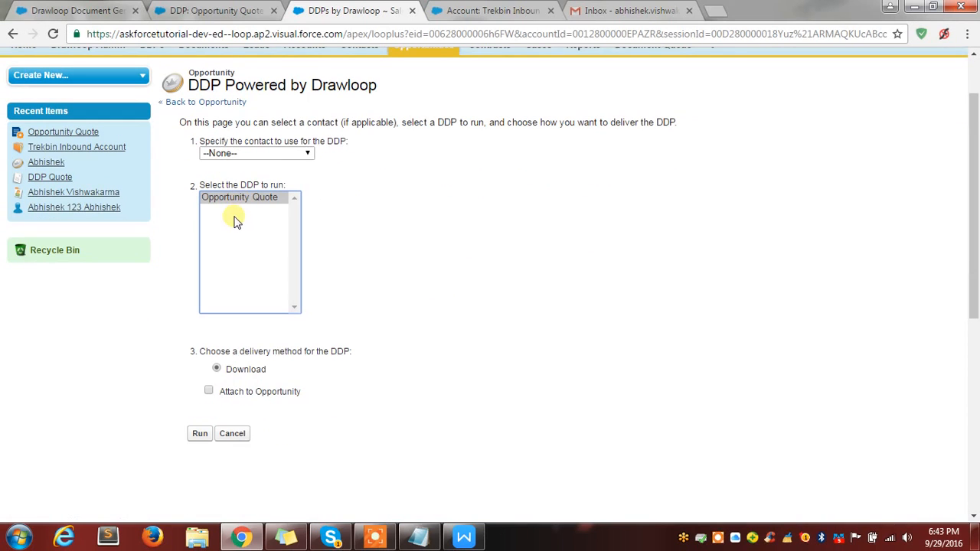
# Step: Compare the DDP's name on its detail page with the entry offered on the opportunity's DDP run page
pyautogui.click(234, 13)
pyautogui.moveTo(340, 163); pyautogui.dragTo(201, 161)
pyautogui.click(278, 194)
pyautogui.moveTo(344, 163); pyautogui.dragTo(200, 159)
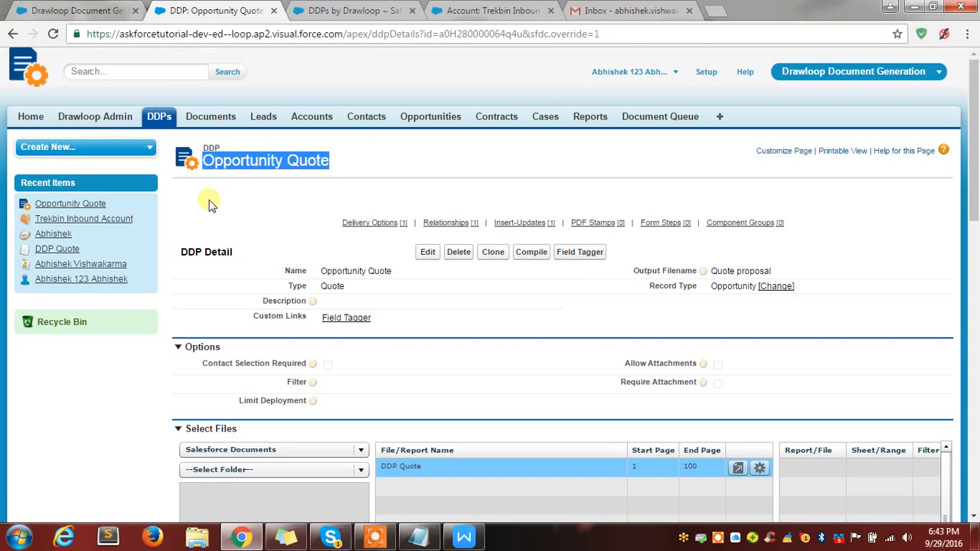
pyautogui.click(330, 13)
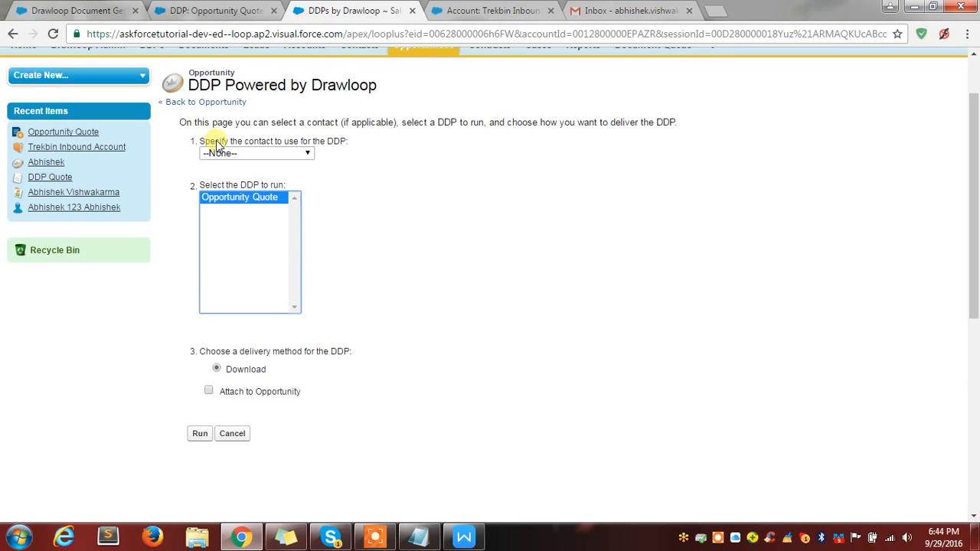
# Step: Choose the first named contact in the list as the contact to use for the DDP
pyautogui.moveTo(343, 143); pyautogui.dragTo(277, 143)
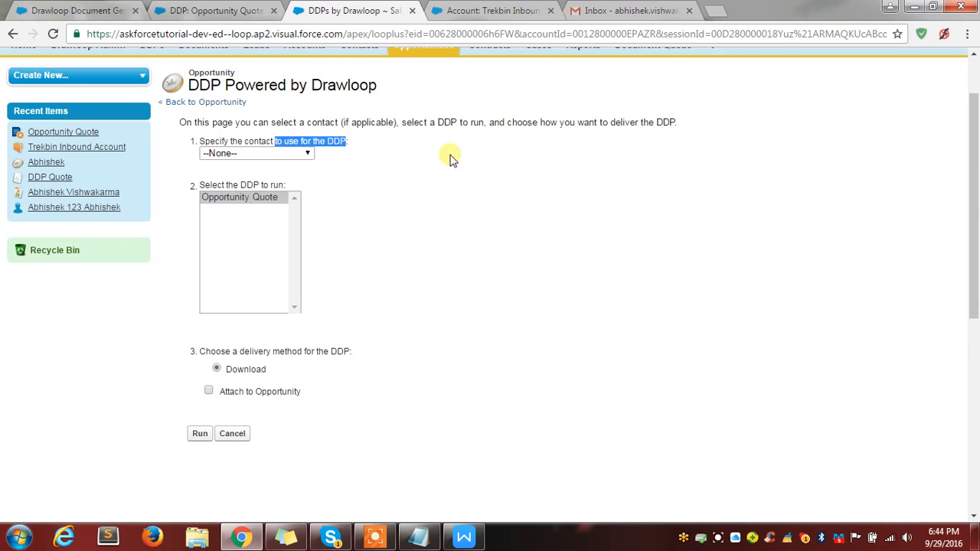
pyautogui.click(230, 165)
pyautogui.click(234, 151)
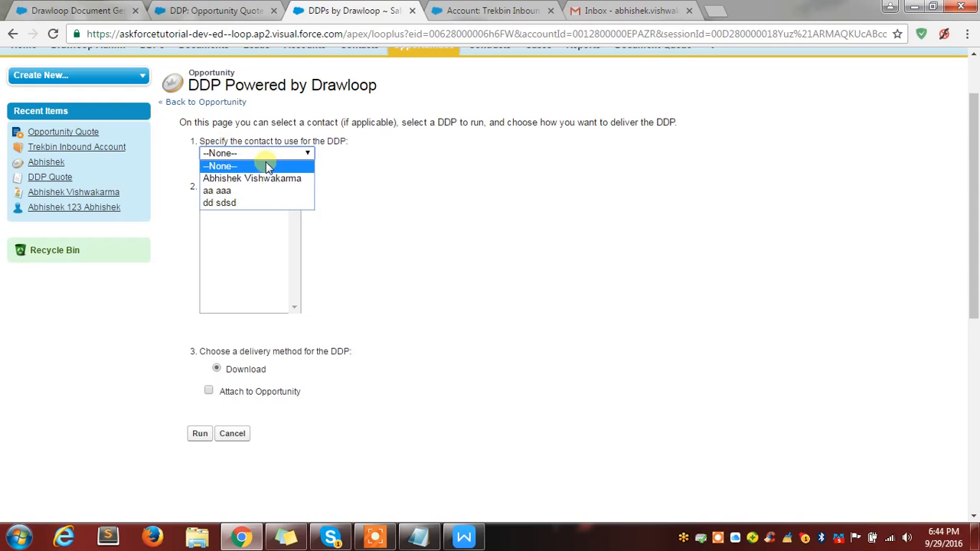
pyautogui.click(253, 183)
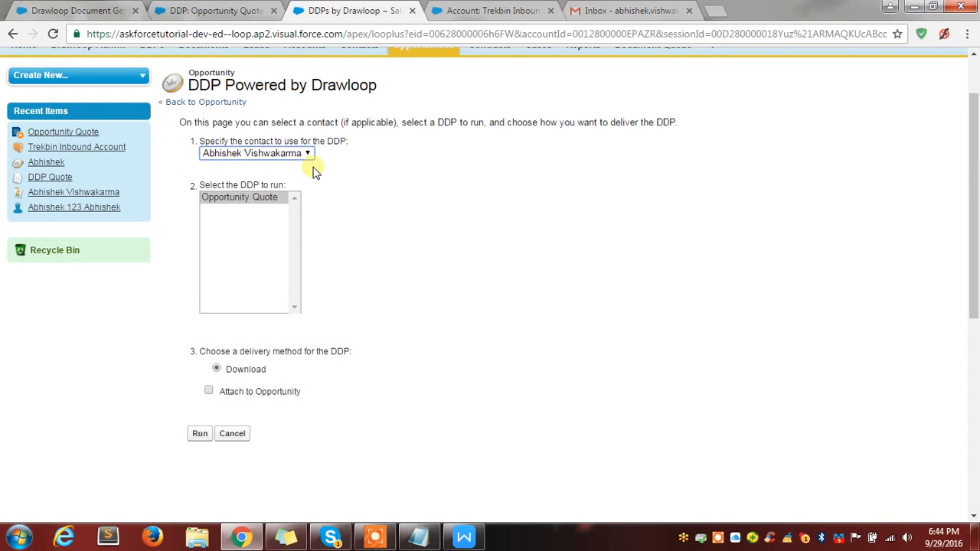
# Step: Review the run page's delivery method, the DDP's existing delivery option and the types available for a new delivery option
pyautogui.scroll(-1, 361, 258)
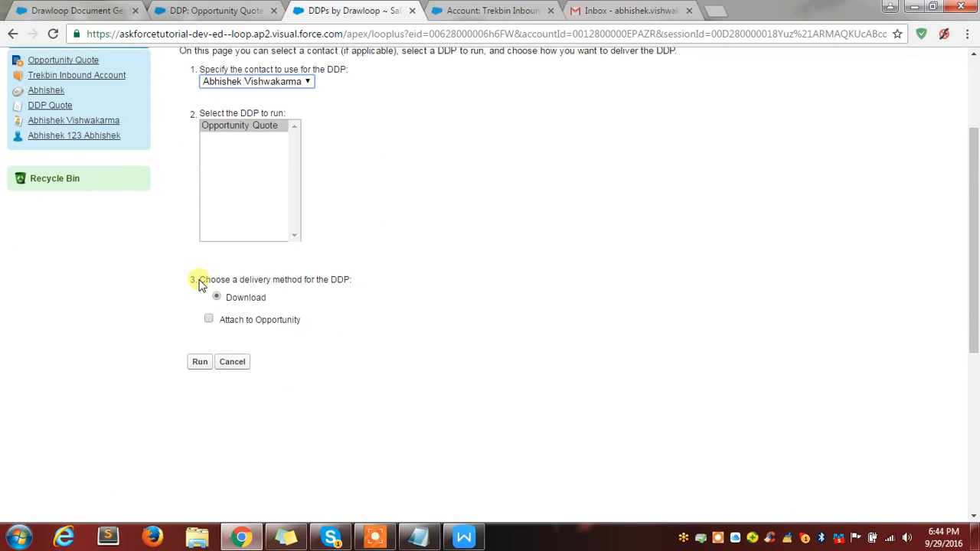
pyautogui.moveTo(205, 281); pyautogui.dragTo(361, 286)
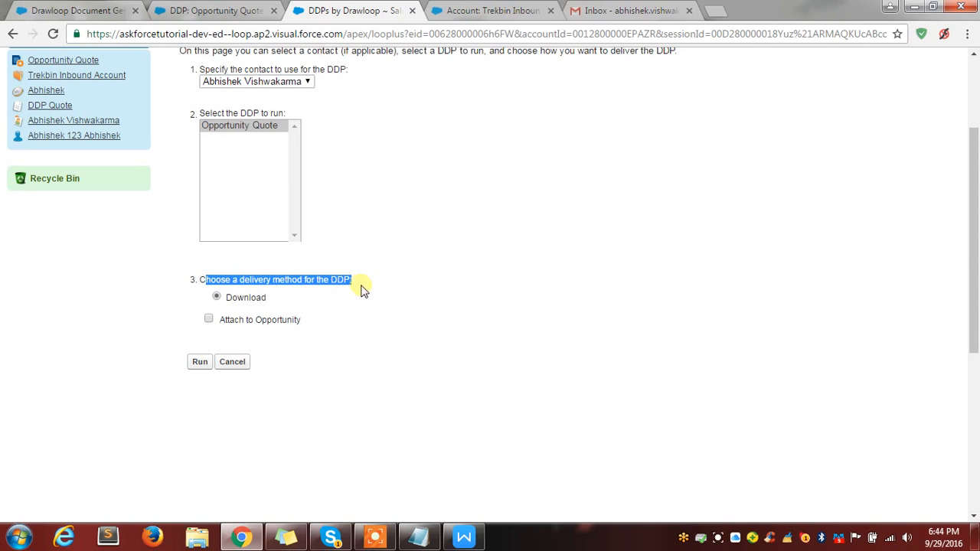
pyautogui.click(207, 12)
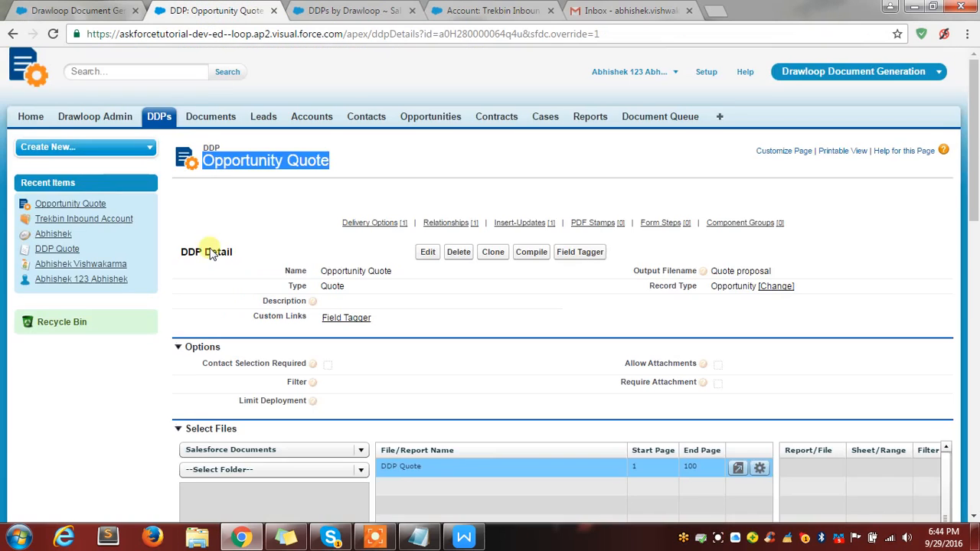
pyautogui.scroll(-7, 150, 303)
pyautogui.scroll(-3, 136, 283)
pyautogui.moveTo(277, 243); pyautogui.dragTo(230, 243)
pyautogui.click(458, 199)
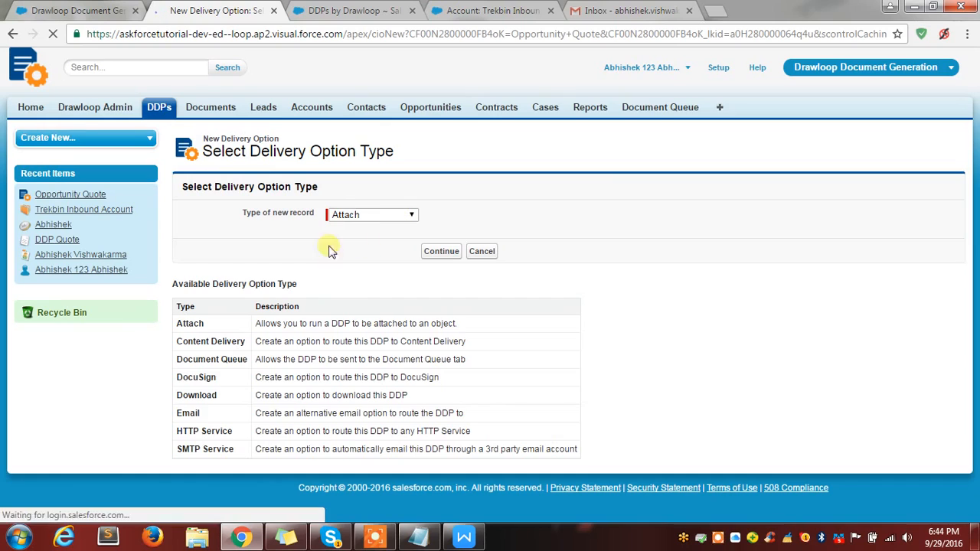
pyautogui.click(373, 215)
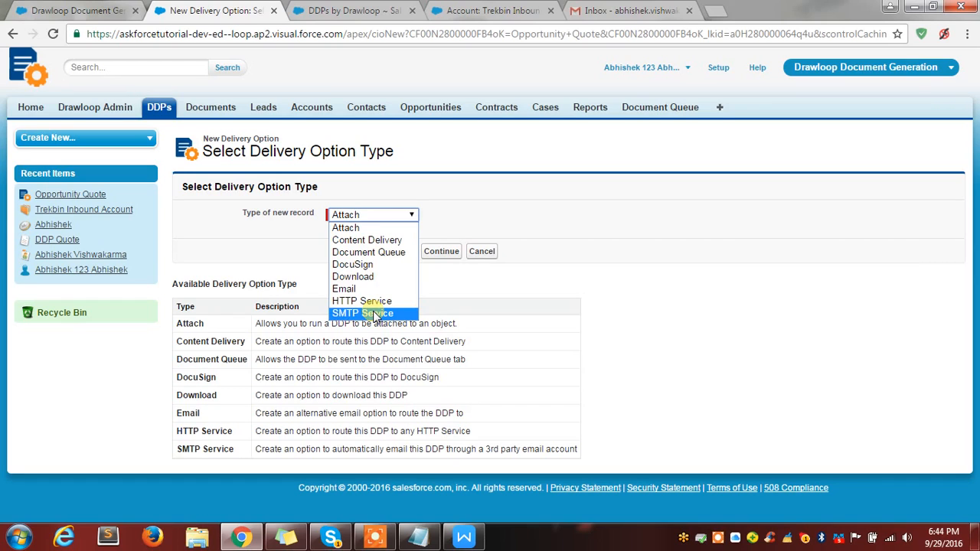
pyautogui.click(473, 325)
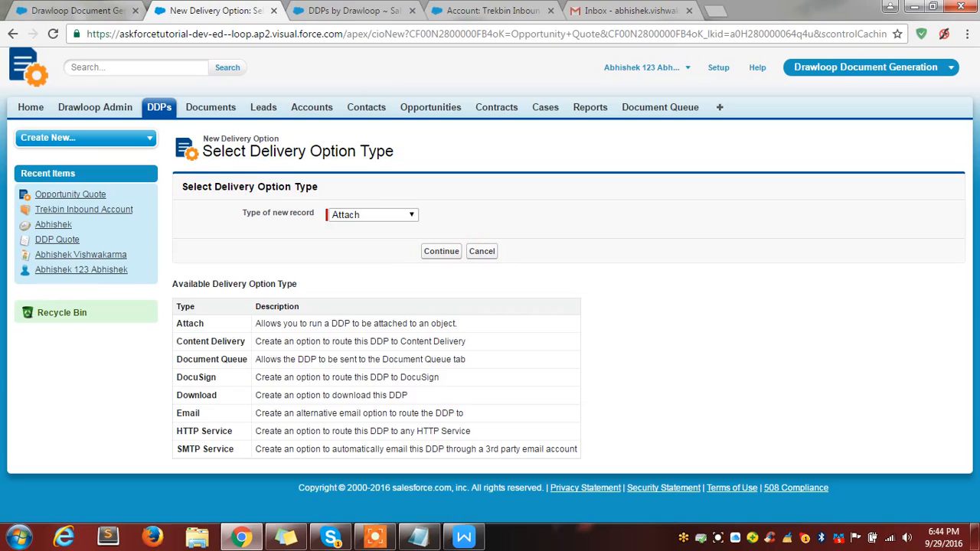
# Step: Run the Opportunity Quote DDP with Download and Attach to Opportunity selected, and download Quote proposal.pdf
pyautogui.click(331, 11)
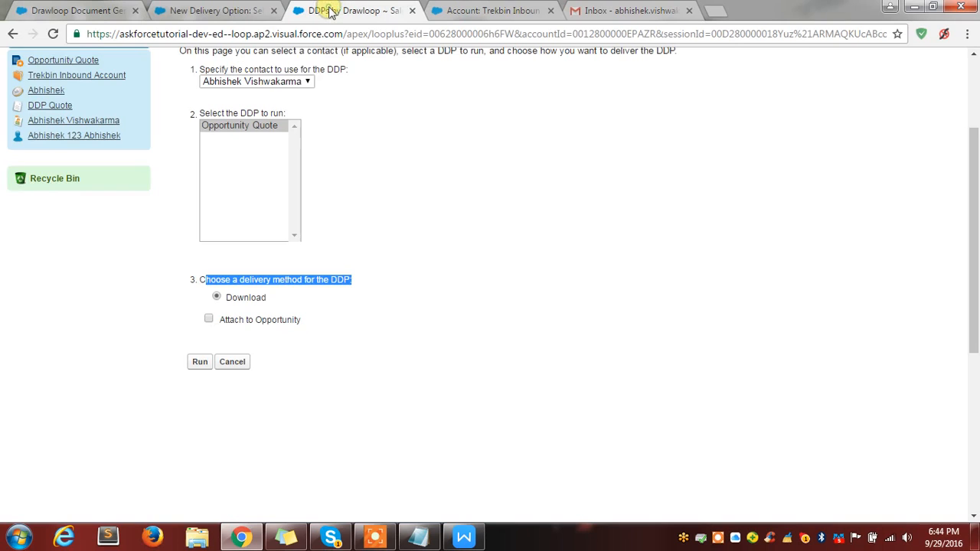
pyautogui.click(209, 320)
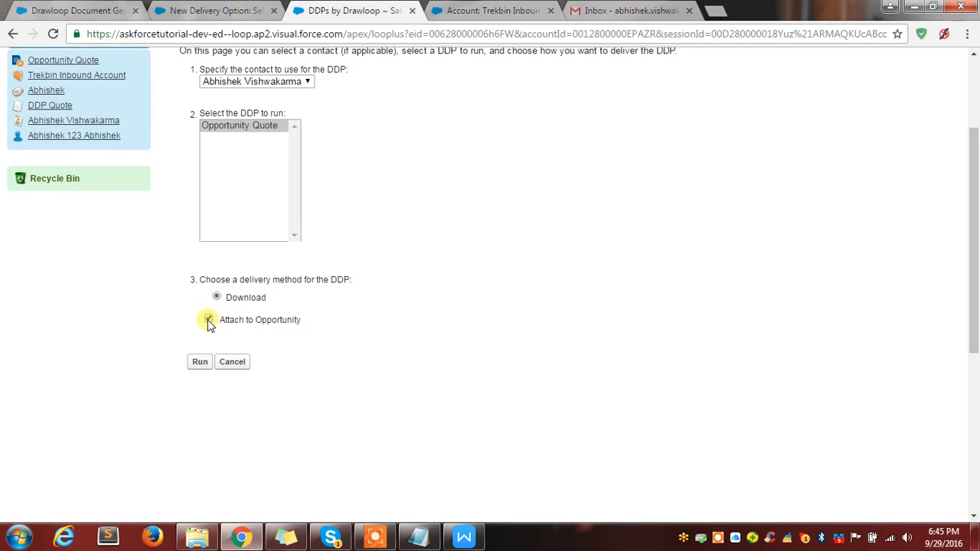
pyautogui.click(199, 363)
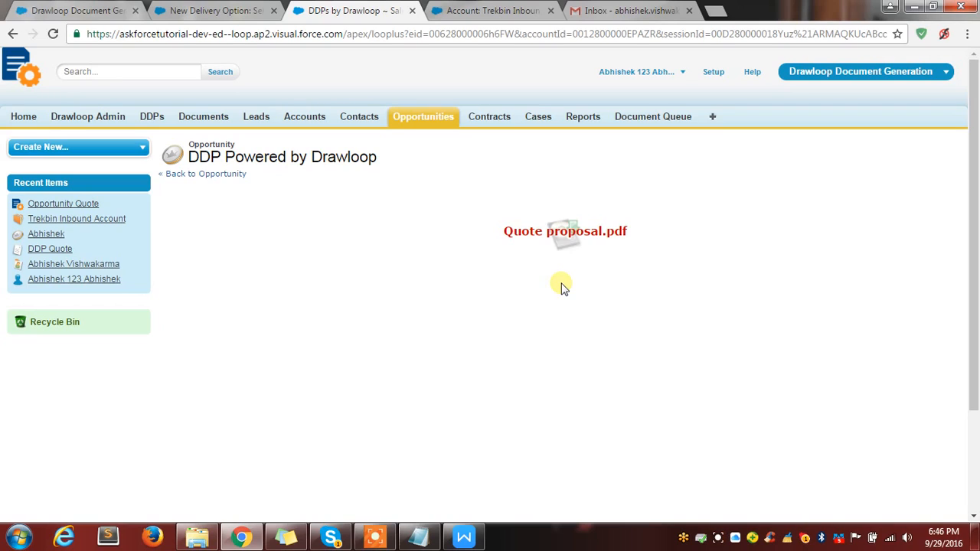
pyautogui.click(561, 234)
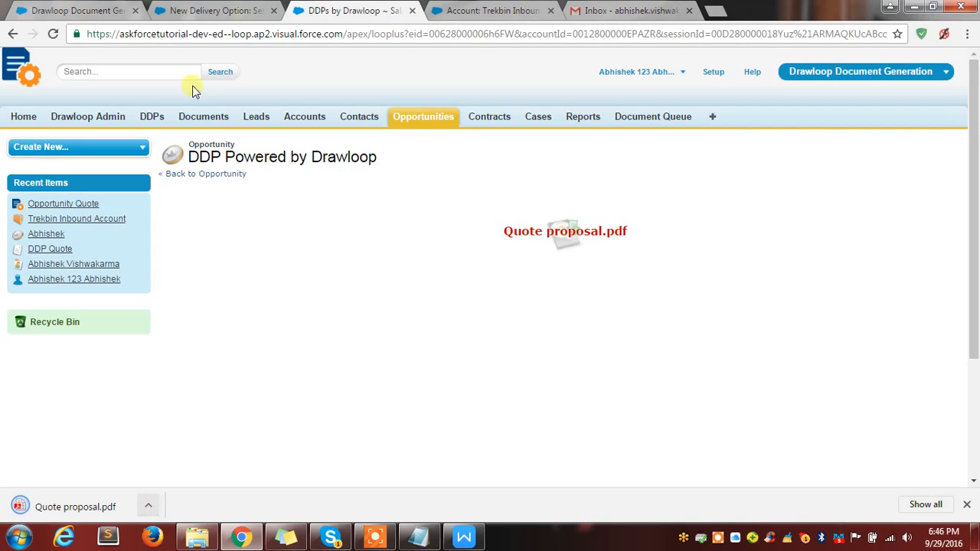
# Step: Return to the opportunity record and open the downloaded Quote proposal.pdf
pyautogui.click(217, 174)
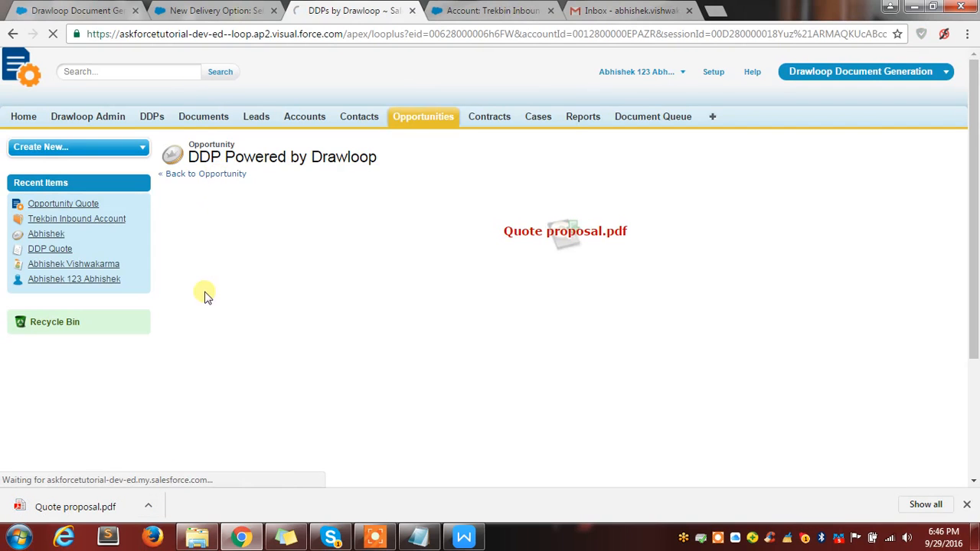
pyautogui.click(148, 506)
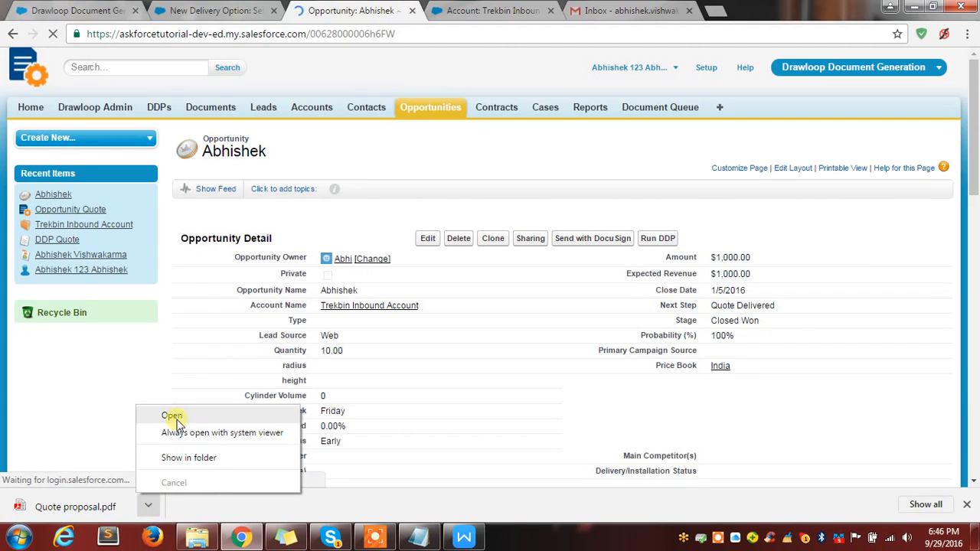
pyautogui.click(173, 416)
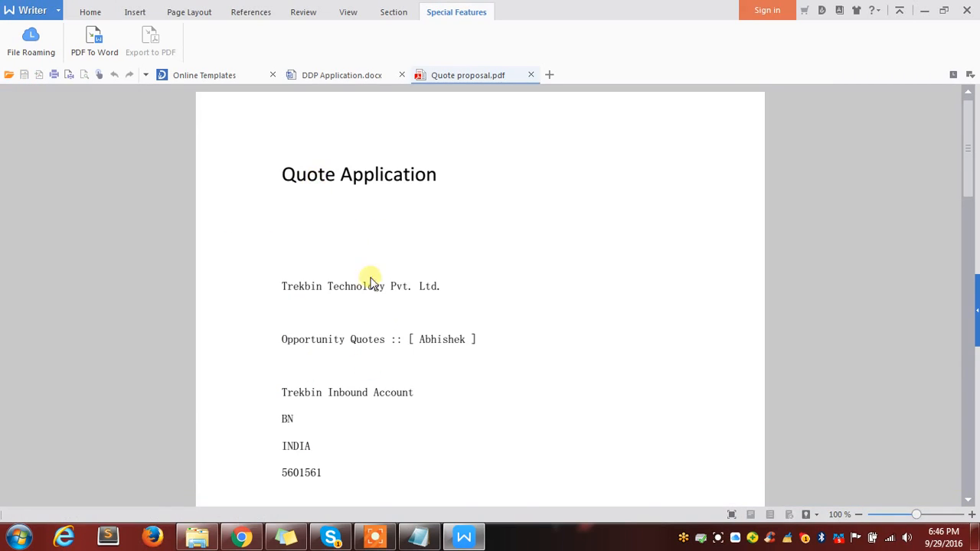
# Step: Examine the merged opportunity, account and contact details and the quantity, description and price line in the generated quote PDF
pyautogui.scroll(-3, 383, 357)
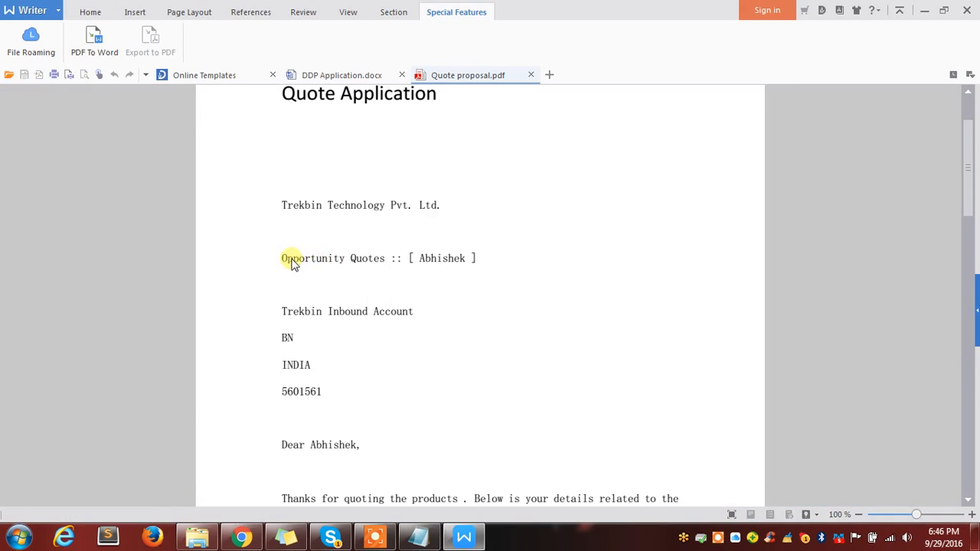
pyautogui.scroll(-6, 428, 264)
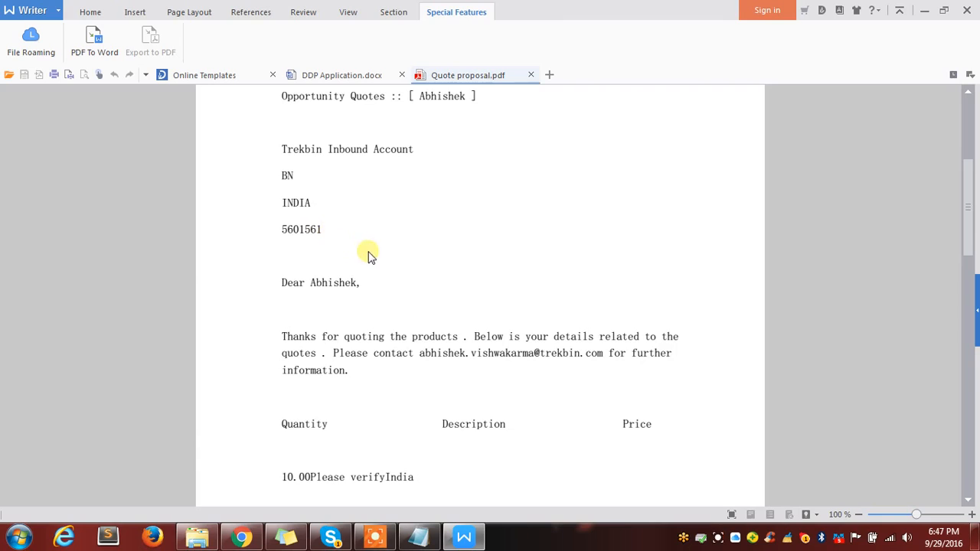
pyautogui.scroll(-3, 367, 272)
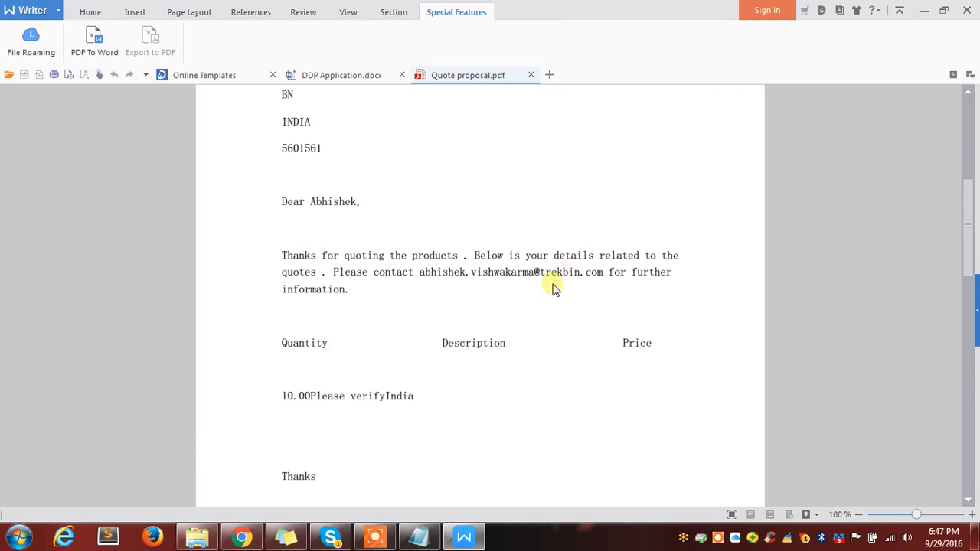
pyautogui.scroll(-3, 555, 287)
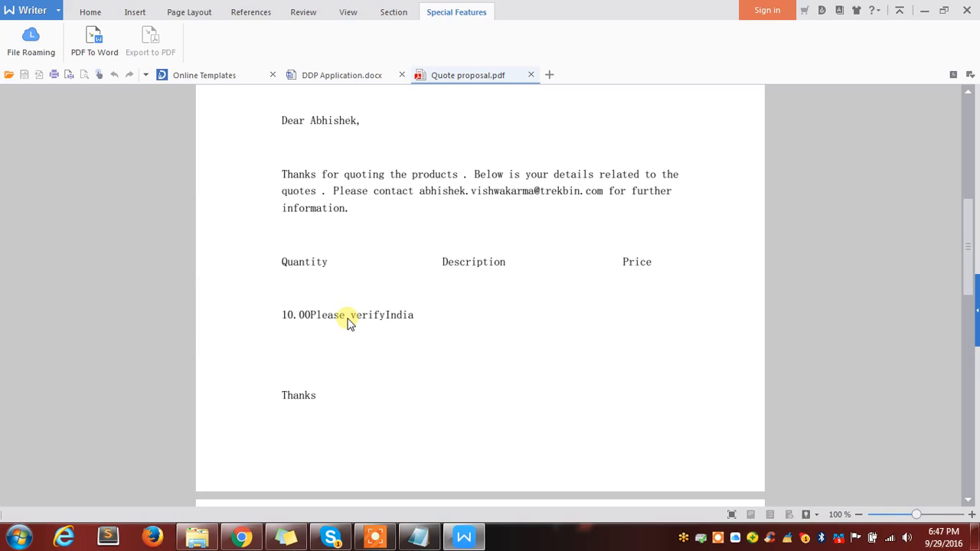
pyautogui.scroll(6, 348, 322)
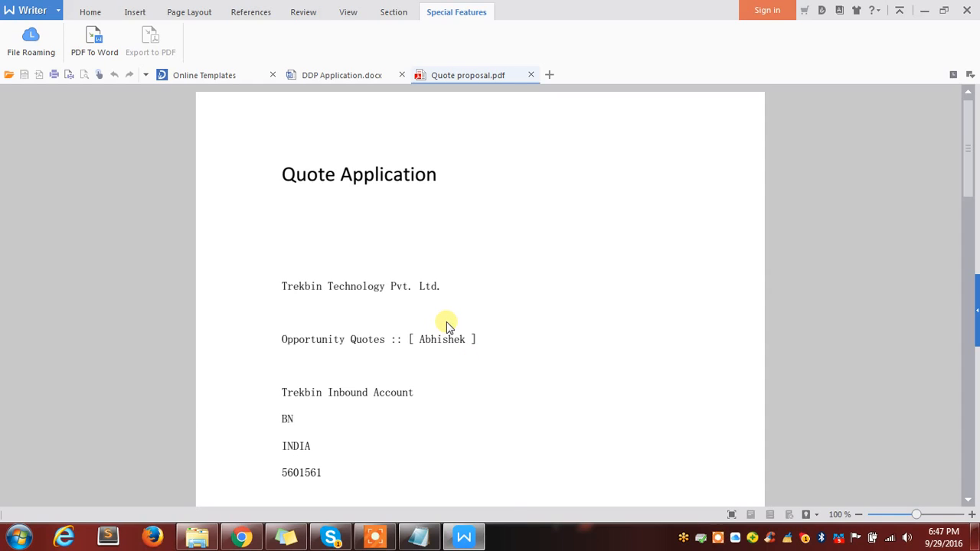
pyautogui.scroll(-3, 448, 325)
pyautogui.click(370, 440)
# Step: Switch back to the browser and leave the new delivery option form for the Opportunity Quote DDP's details
pyautogui.hotkey('alt', 'Tab')
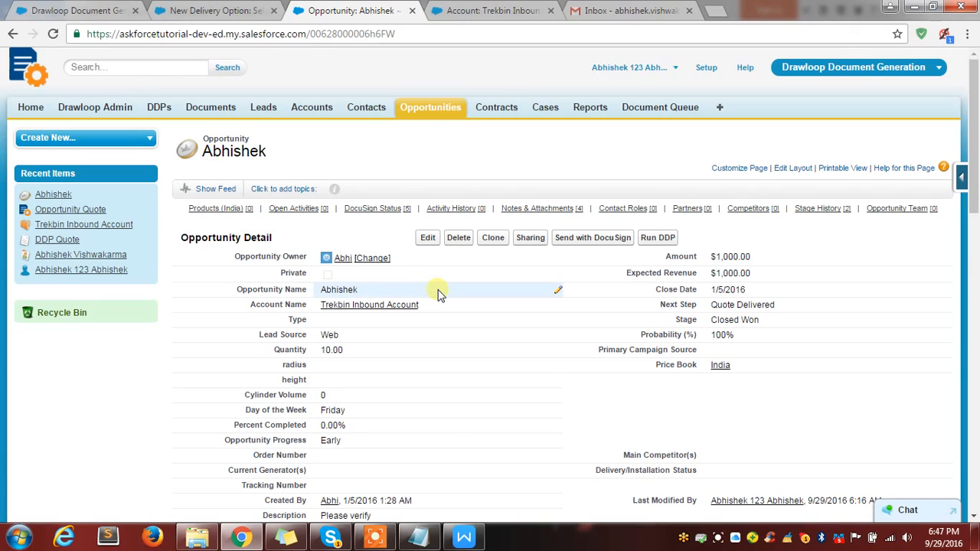
pyautogui.click(229, 11)
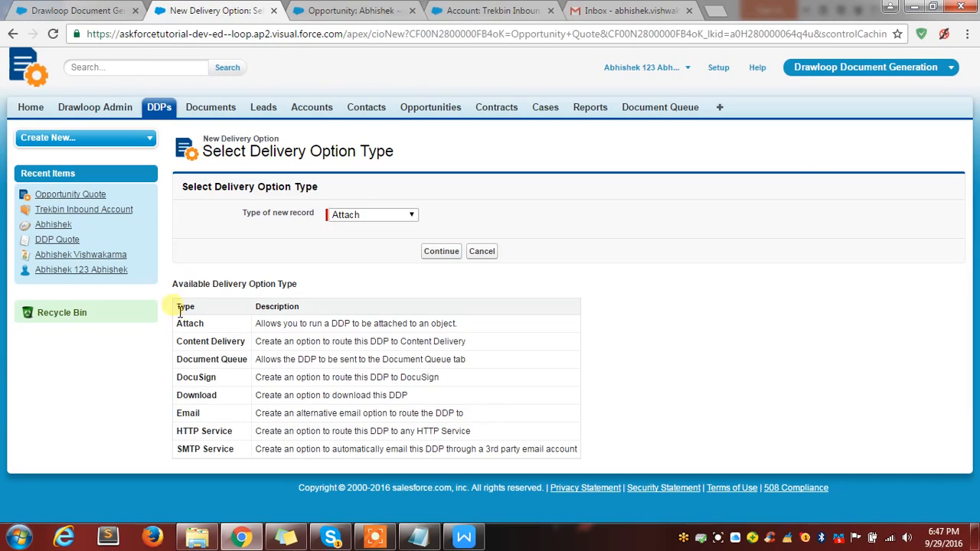
pyautogui.click(12, 34)
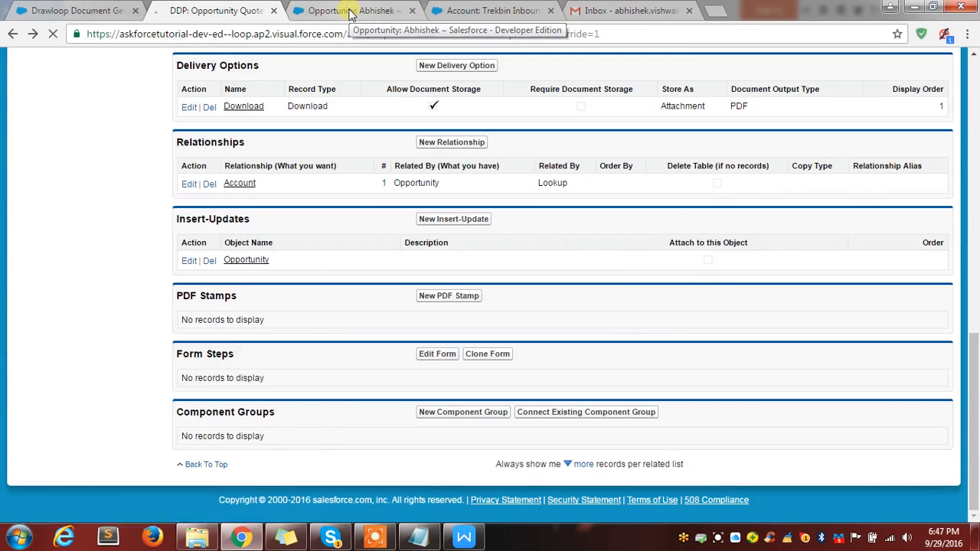
pyautogui.click(310, 11)
pyautogui.click(222, 10)
# Step: Check the opportunity's Next Step field and the Quote proposal.pdf entry under Notes & Attachments
pyautogui.click(306, 10)
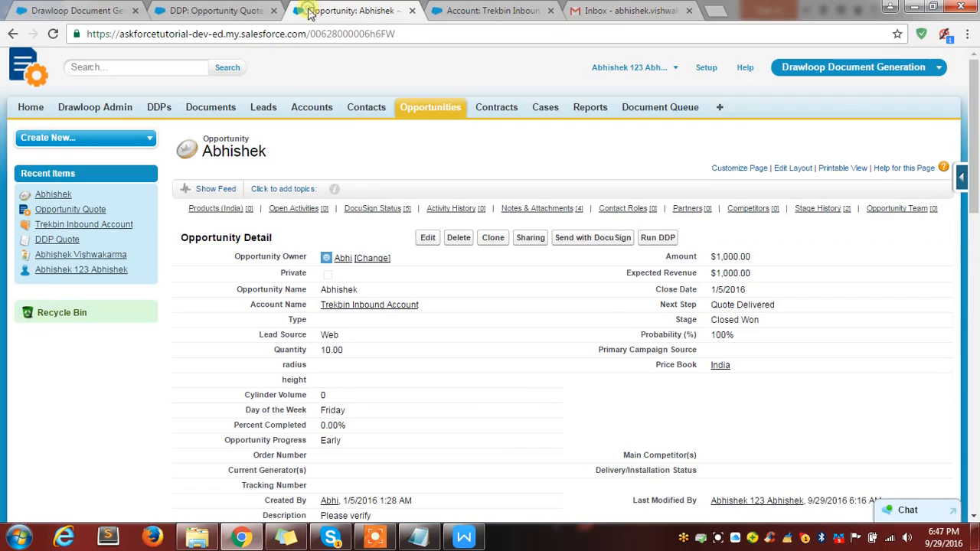
pyautogui.scroll(-1, 409, 382)
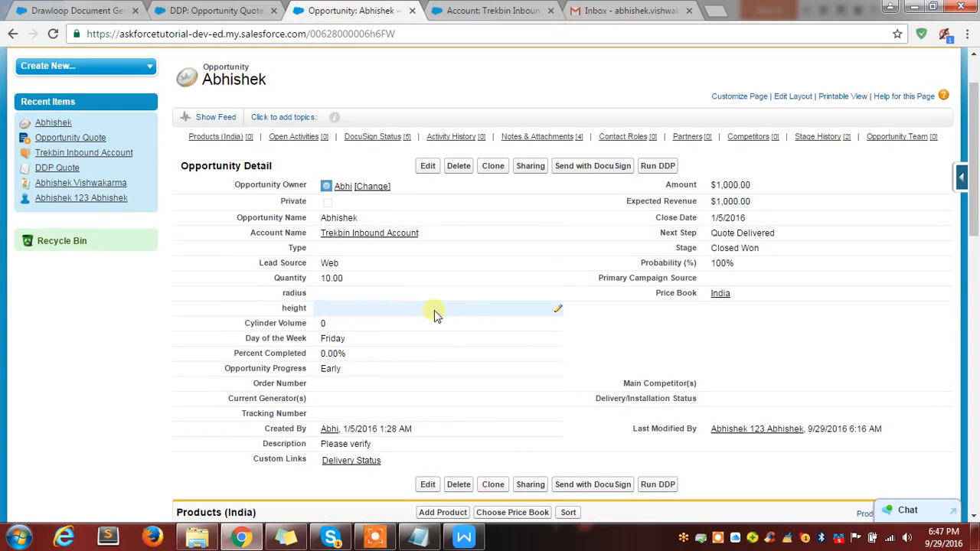
pyautogui.moveTo(654, 232); pyautogui.dragTo(791, 235)
pyautogui.scroll(-4, 645, 344)
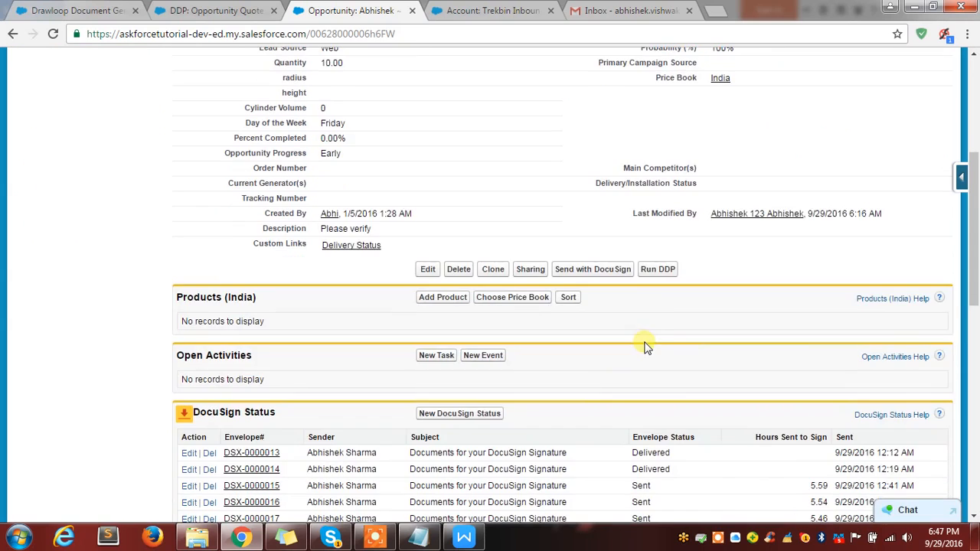
pyautogui.scroll(-6, 642, 357)
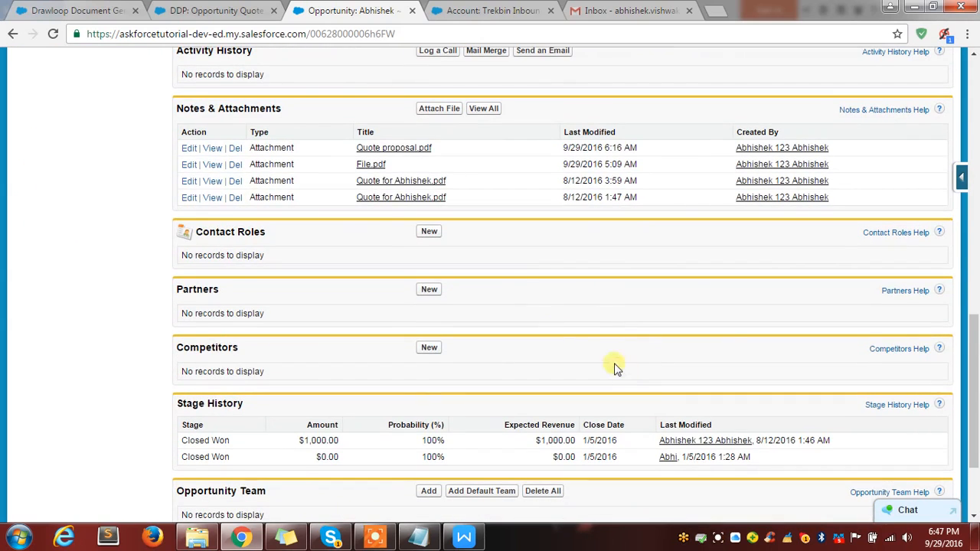
pyautogui.moveTo(449, 147); pyautogui.dragTo(172, 145)
pyautogui.click(474, 143)
pyautogui.scroll(2, 512, 276)
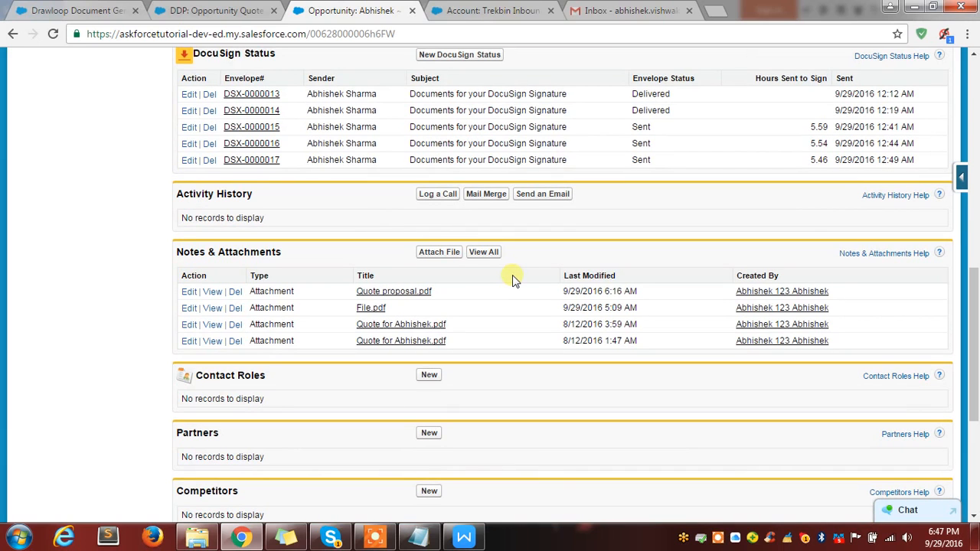
pyautogui.scroll(4, 512, 278)
pyautogui.scroll(5, 290, 274)
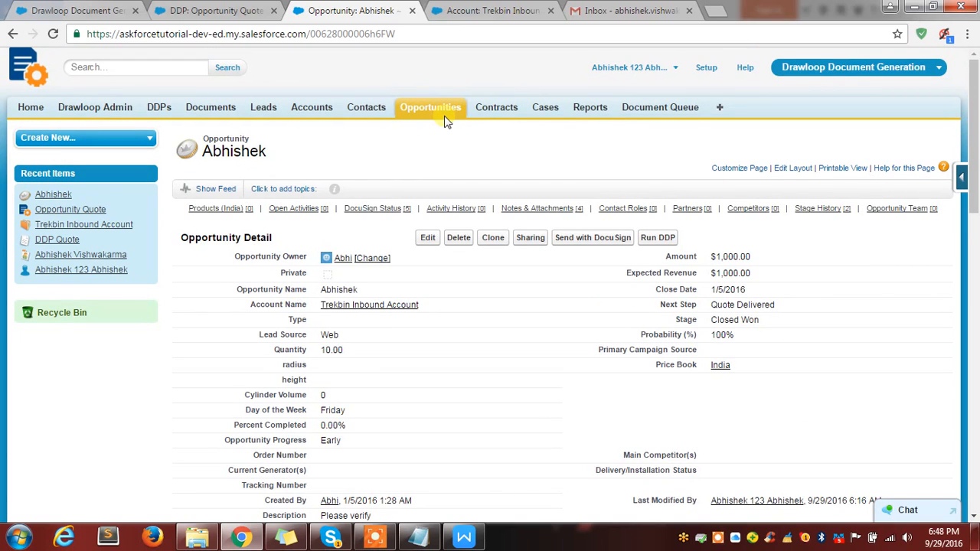
pyautogui.click(375, 538)
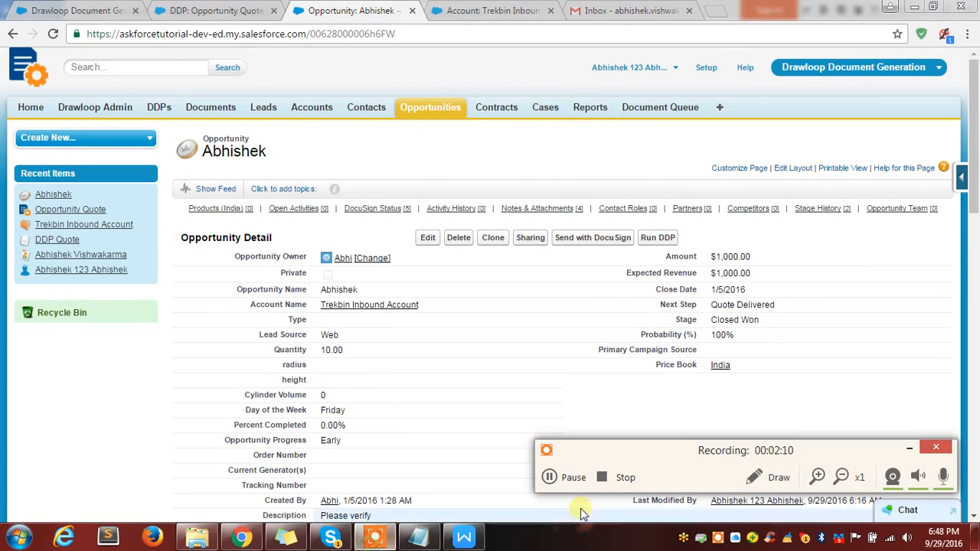